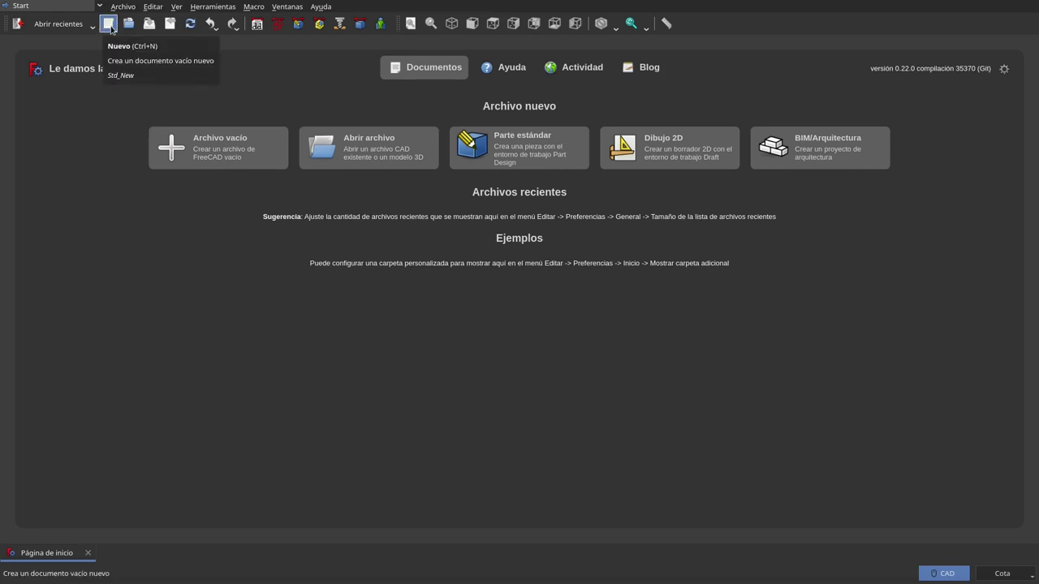
# Create a new empty document and switch to the Sketcher workbench.
pyautogui.click(108, 24)
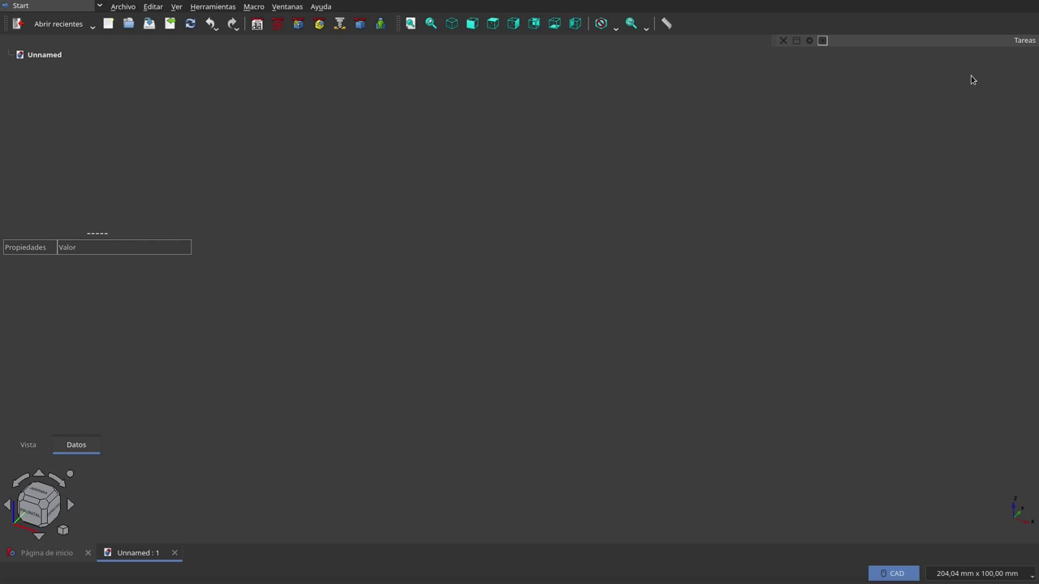
pyautogui.moveTo(98, 163)
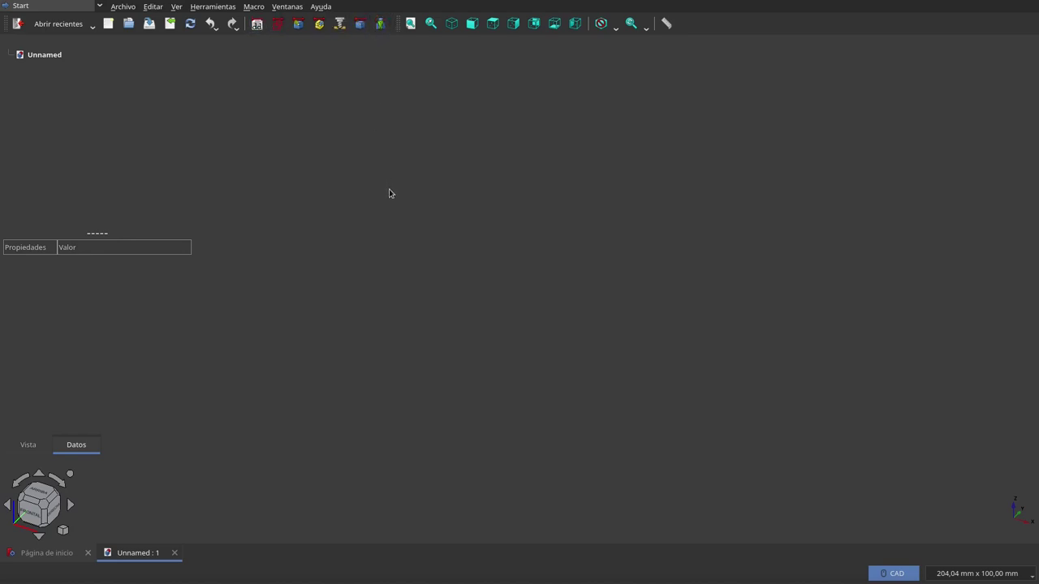
pyautogui.click(277, 24)
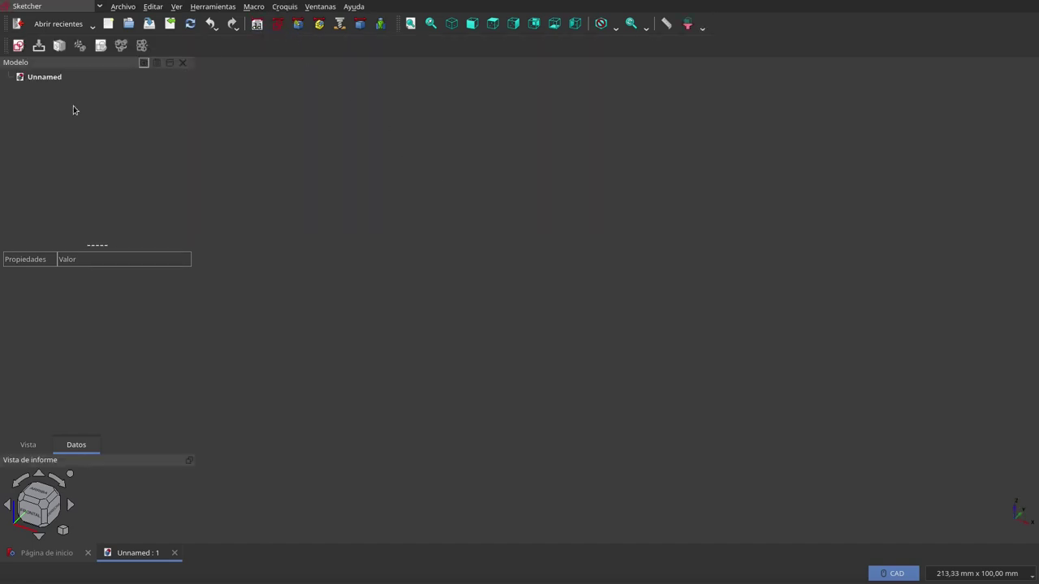
# Sketch a circle centred on the origin on the XY plane, then drag its edge inward to shrink it.
pyautogui.click(19, 46)
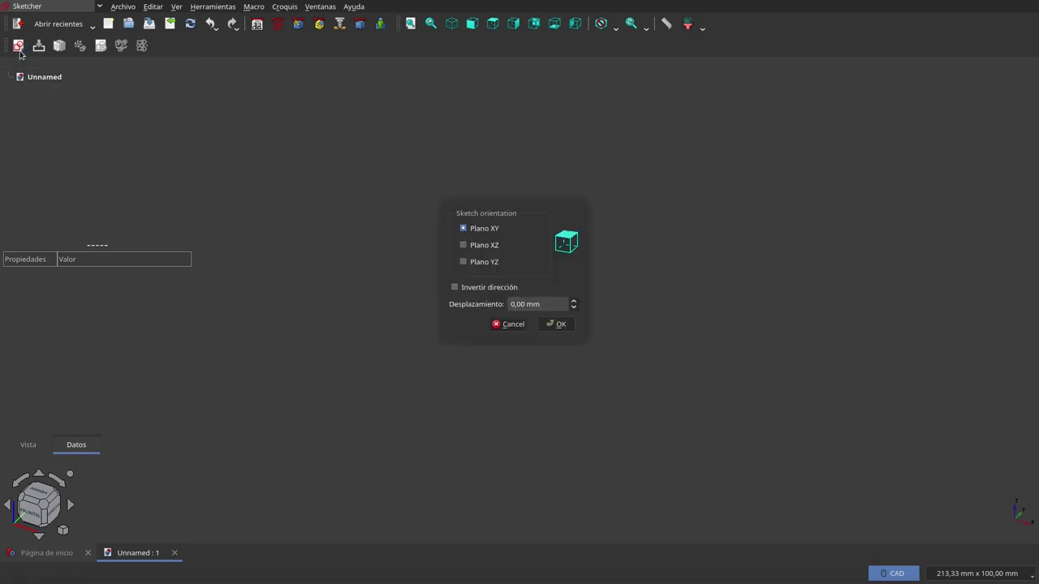
pyautogui.click(559, 325)
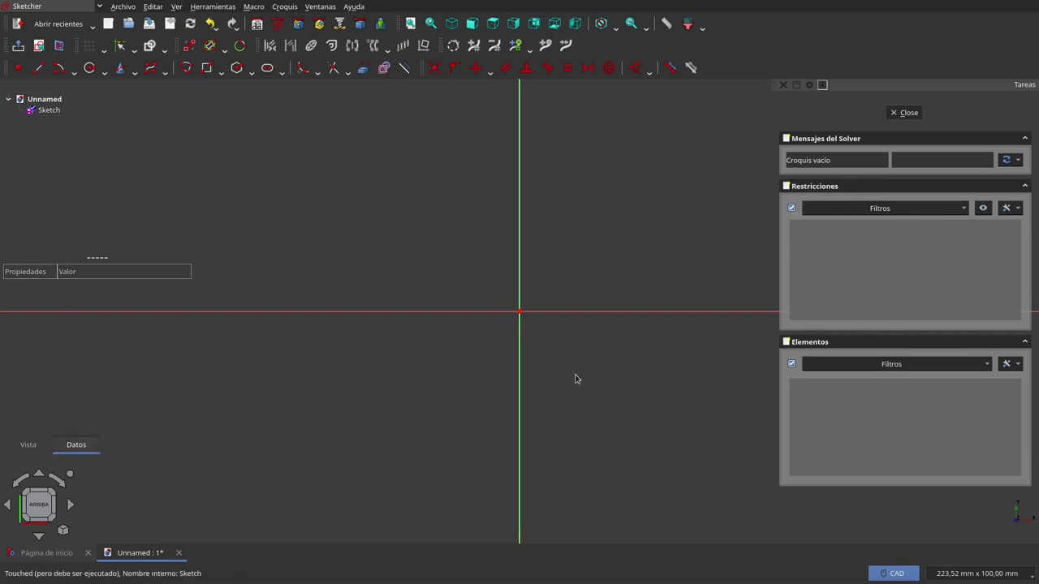
pyautogui.click(89, 68)
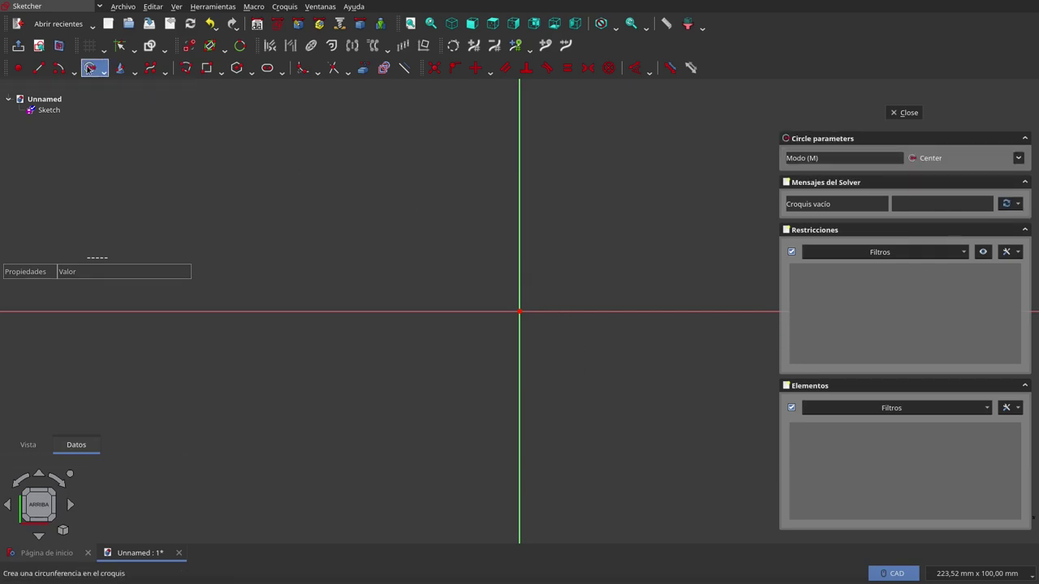
pyautogui.click(520, 311)
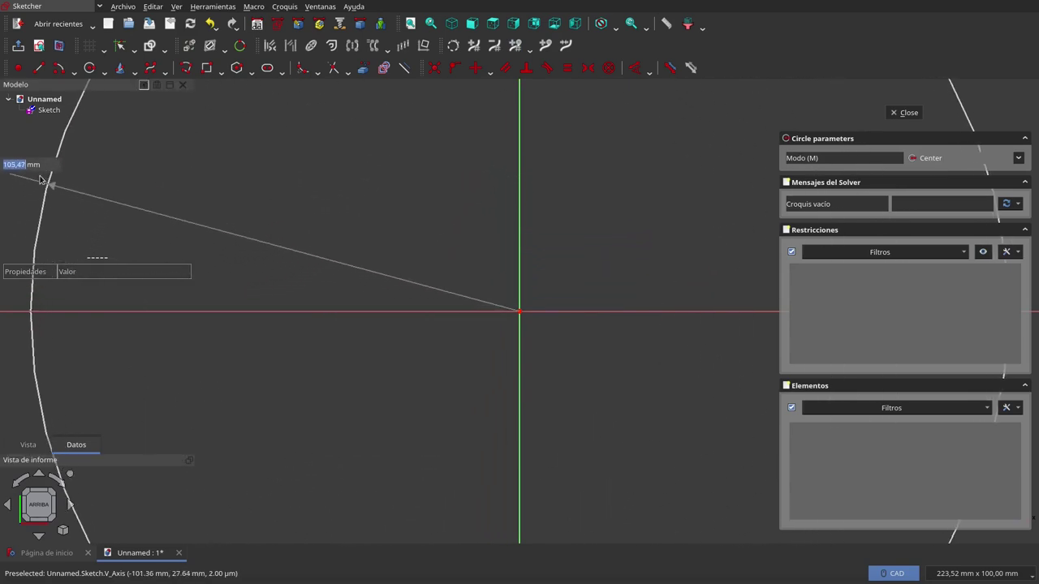
pyautogui.click(44, 382)
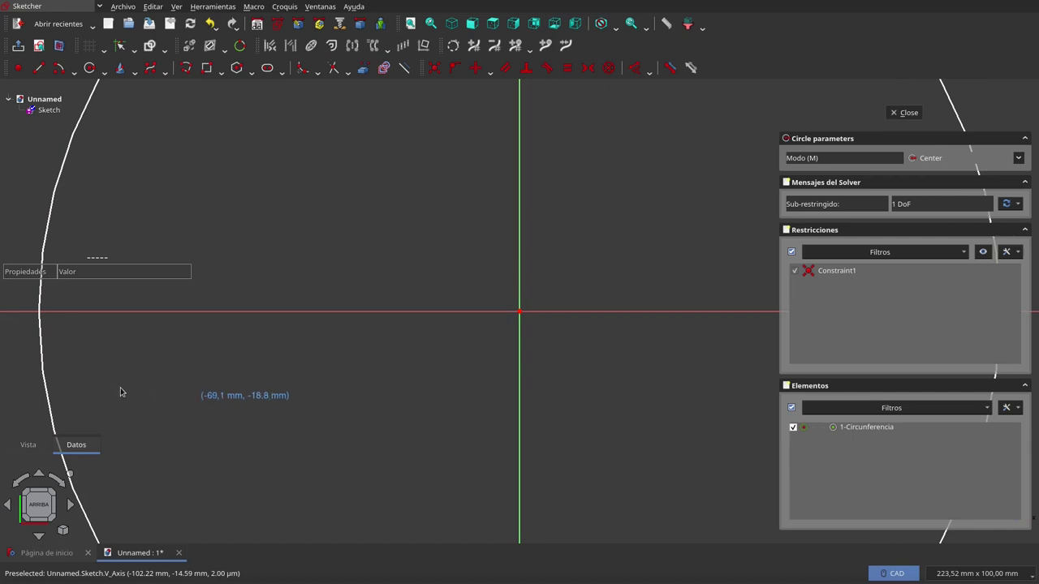
pyautogui.rightClick(57, 367)
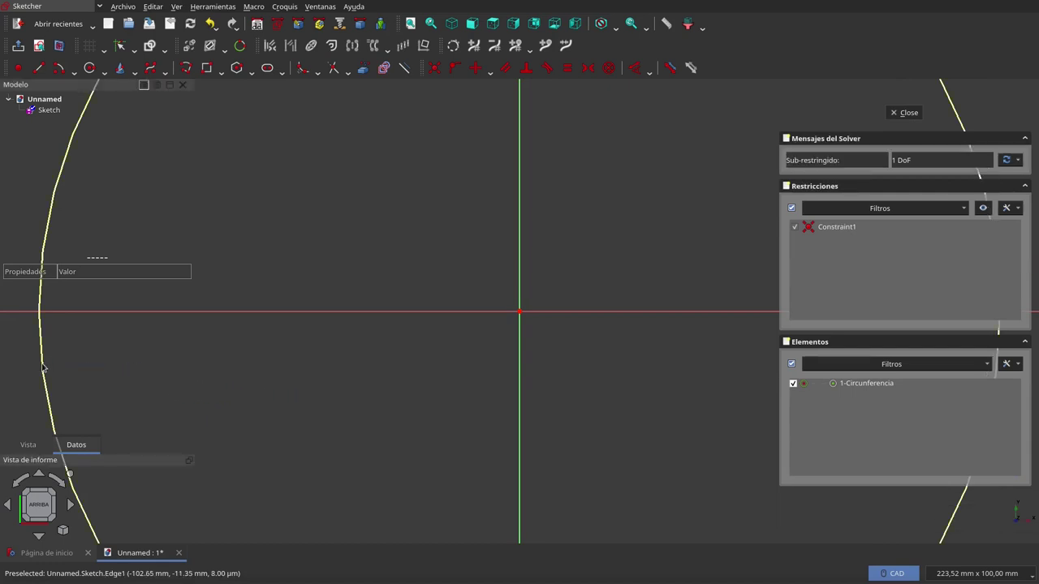
pyautogui.moveTo(45, 365); pyautogui.dragTo(53, 361)
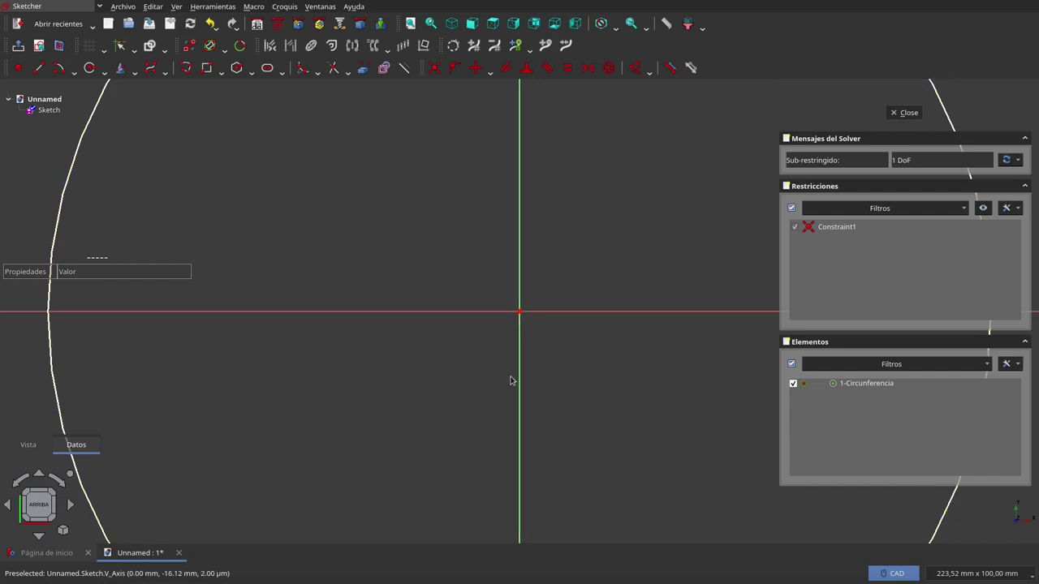
pyautogui.scroll(-3, 487, 309)
pyautogui.scroll(-1, 485, 308)
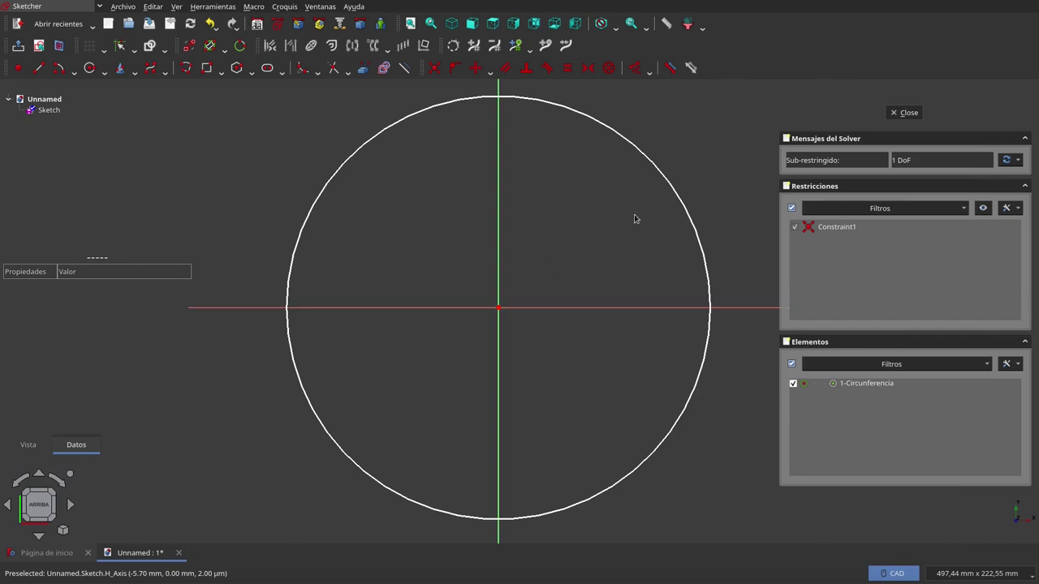
pyautogui.scroll(1, 636, 215)
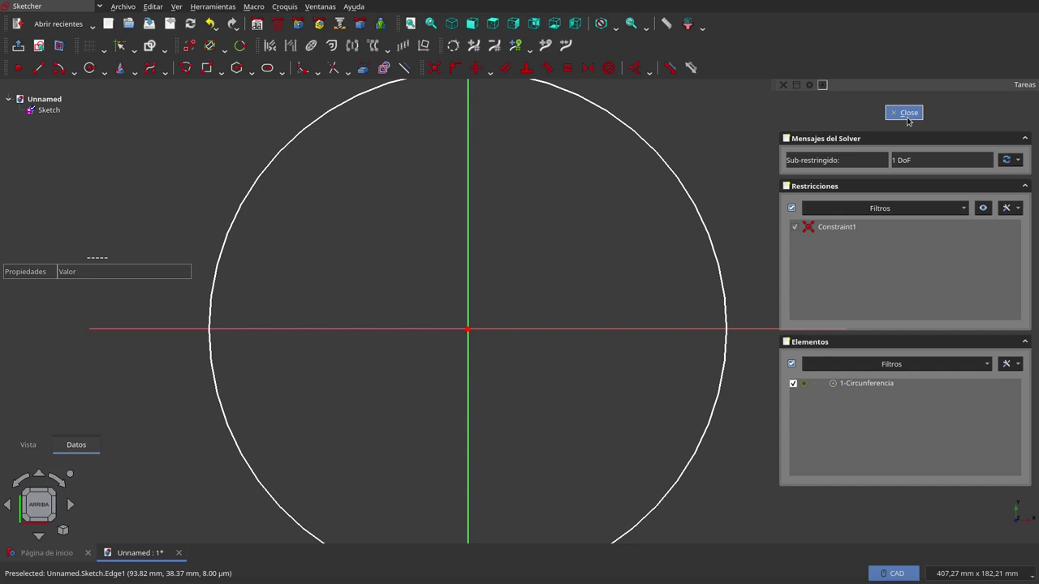
# Close the circle sketch, view it from the top, and change to the Part Design workbench.
pyautogui.click(908, 116)
pyautogui.click(492, 24)
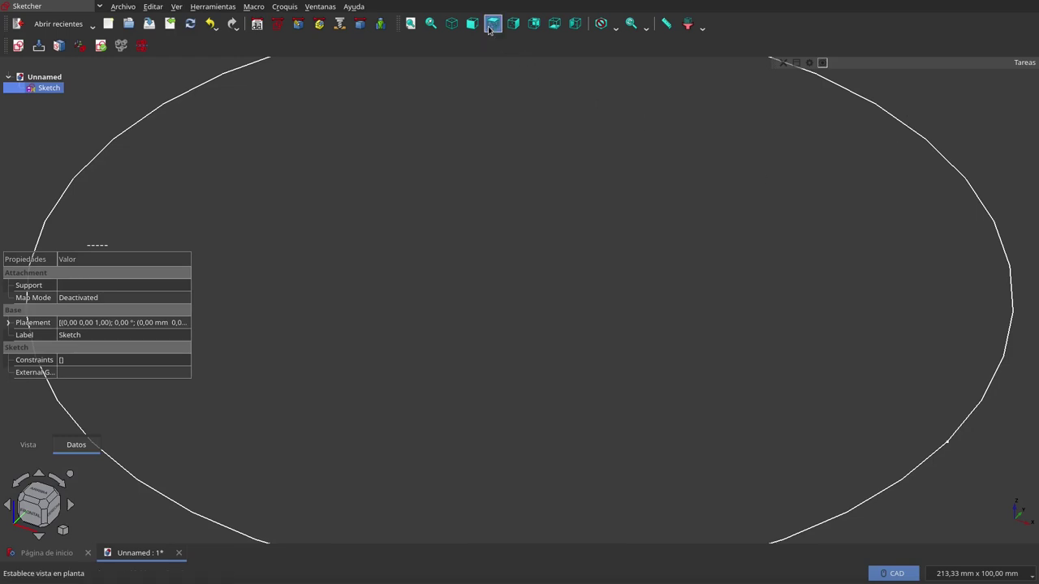
pyautogui.scroll(-3, 620, 308)
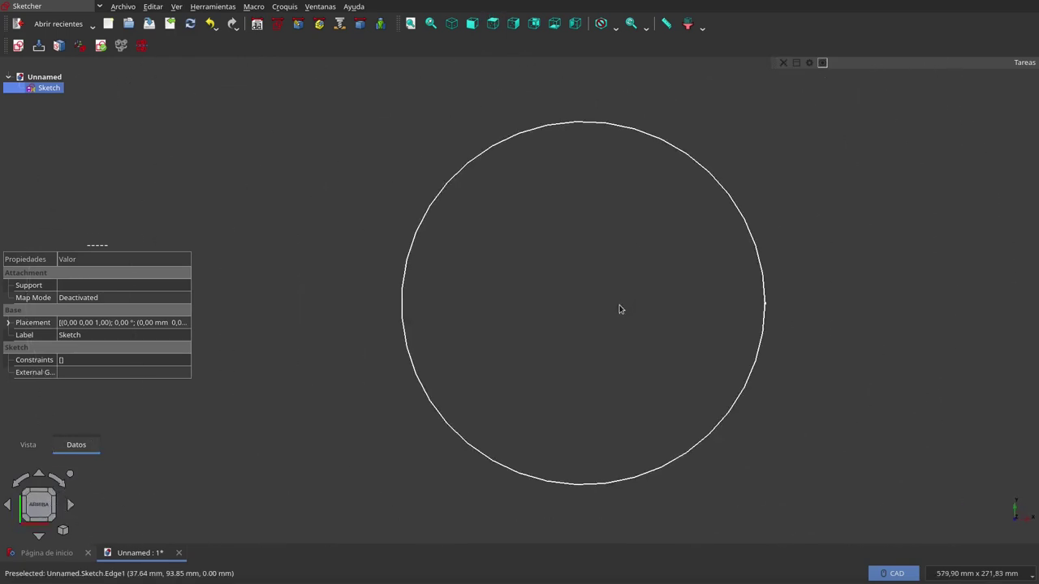
pyautogui.scroll(3, 690, 191)
pyautogui.scroll(-1, 707, 173)
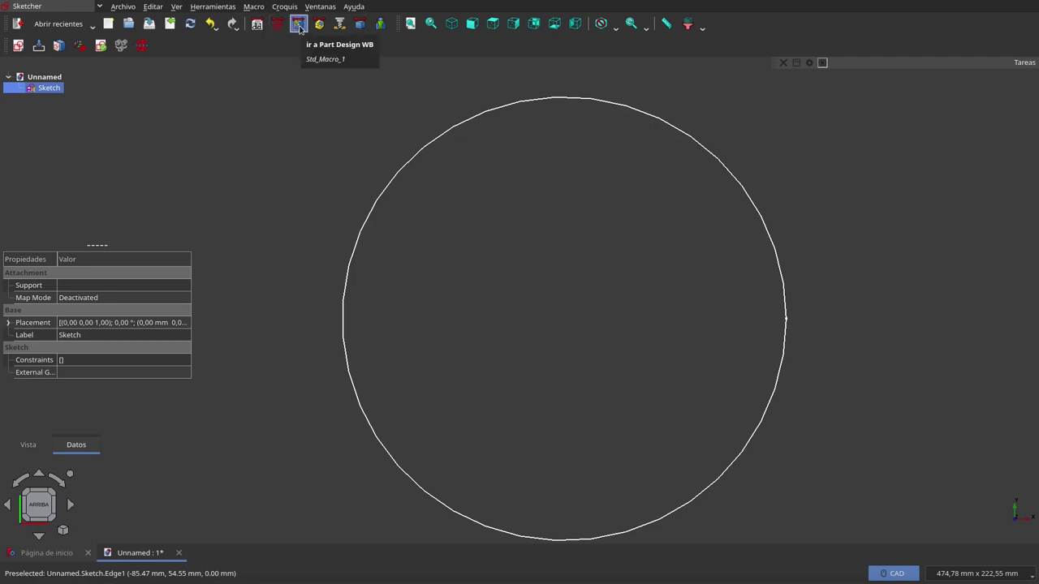
pyautogui.click(299, 25)
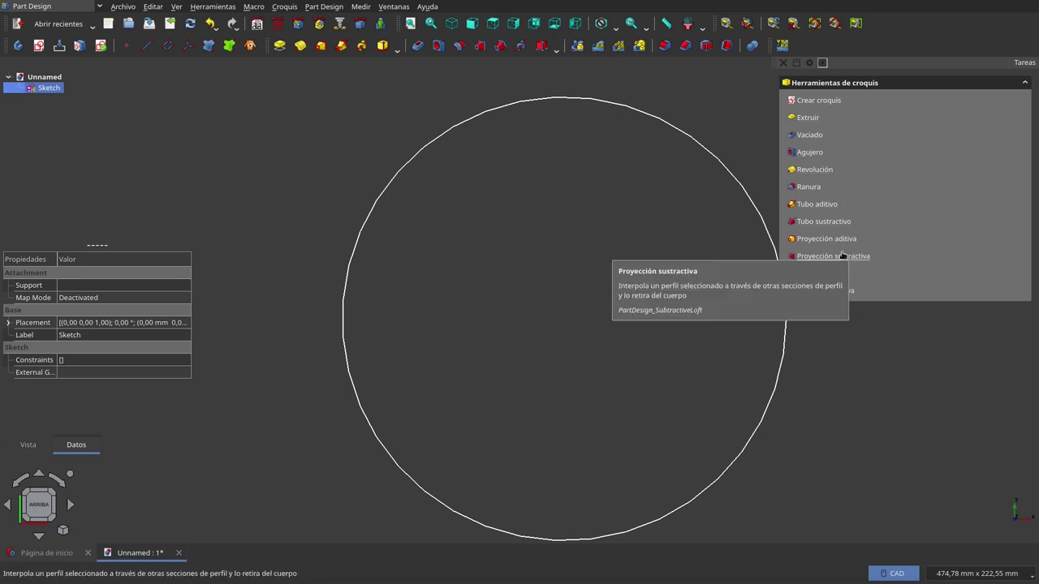
# Add a new Body and start a sketch in it on the XY-plane.
pyautogui.click(31, 78)
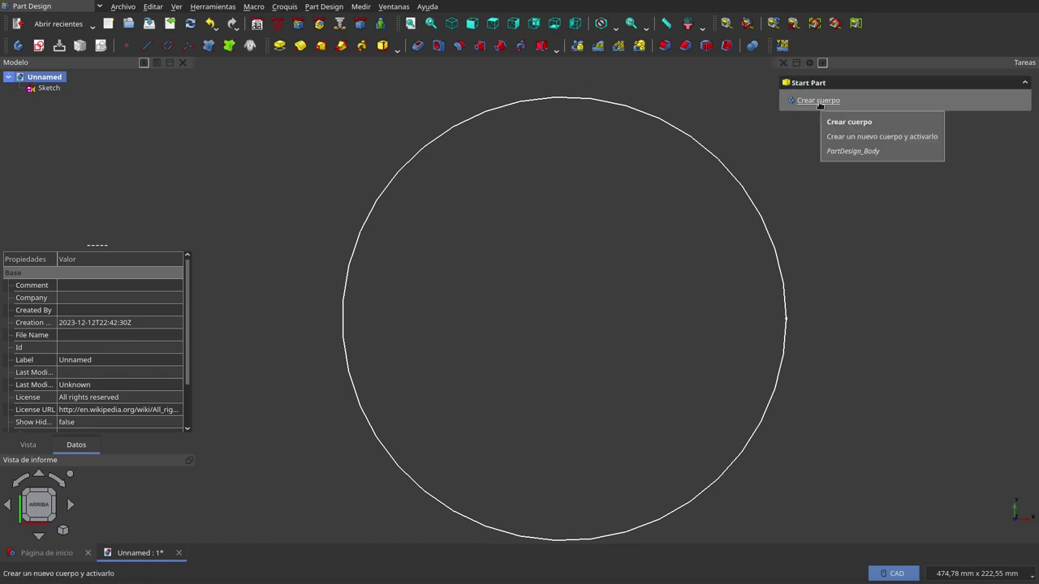
pyautogui.click(818, 101)
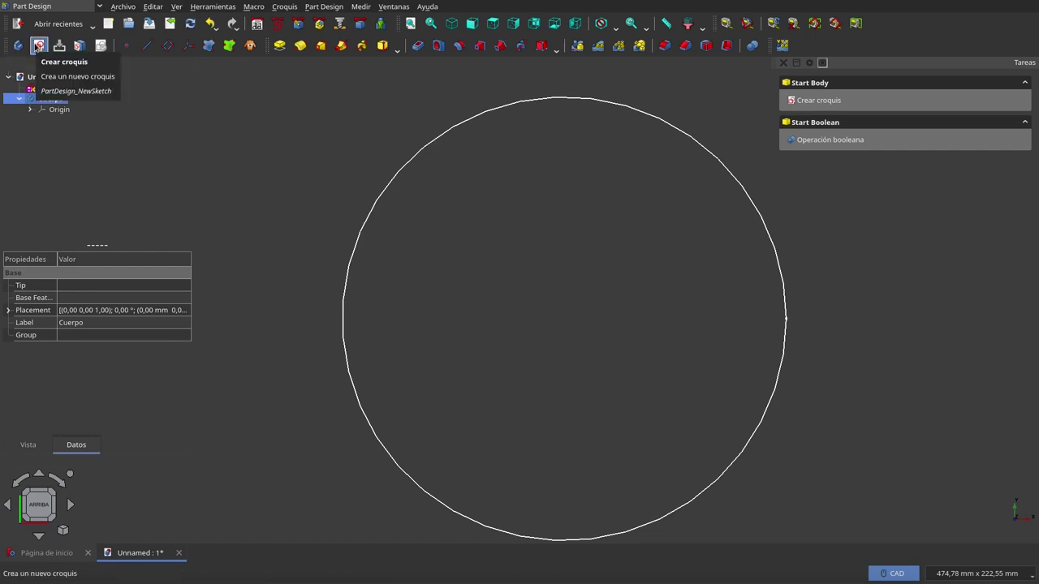
pyautogui.click(39, 46)
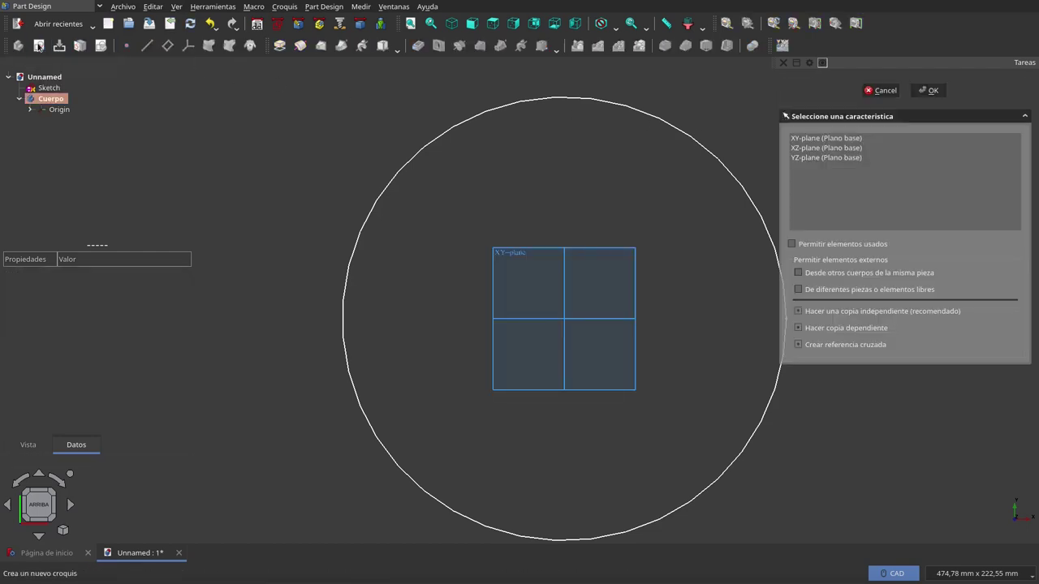
pyautogui.click(812, 143)
pyautogui.click(928, 90)
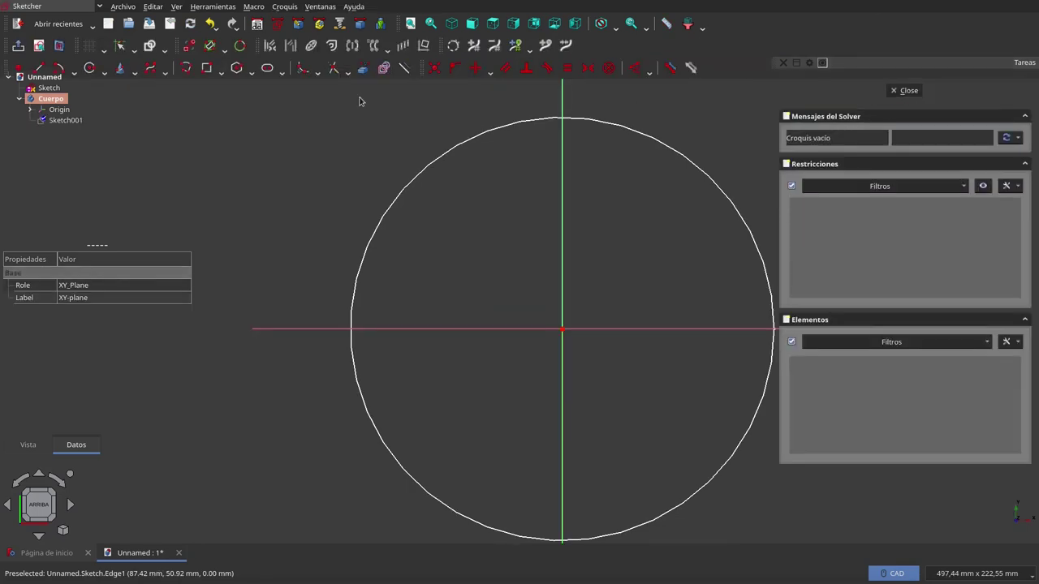
# Hide the circle sketch, draw a rectangle around the origin in Sketch001, and close it.
pyautogui.click(44, 110)
pyautogui.press('space')
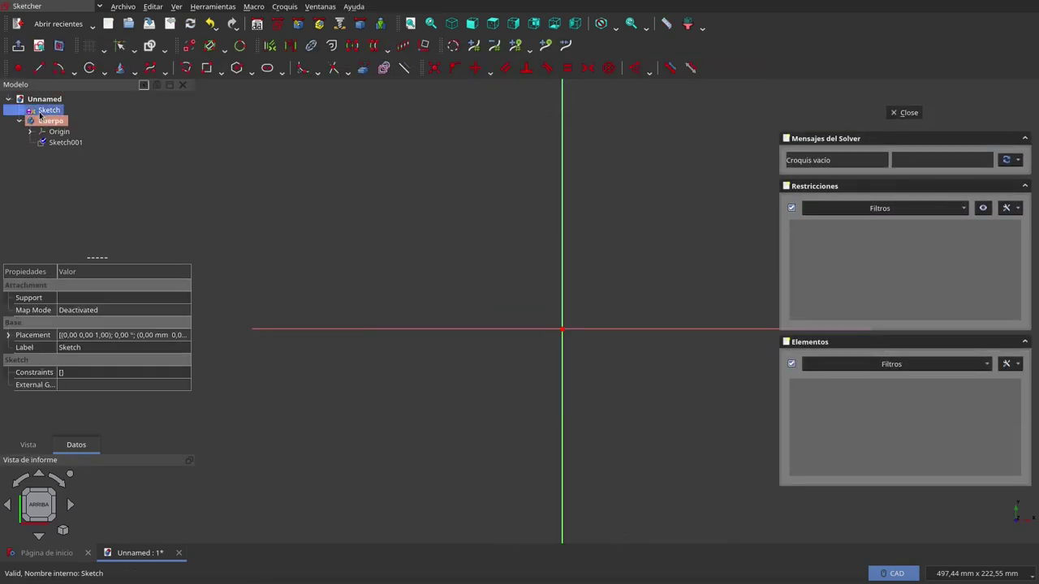
pyautogui.click(208, 67)
pyautogui.click(448, 430)
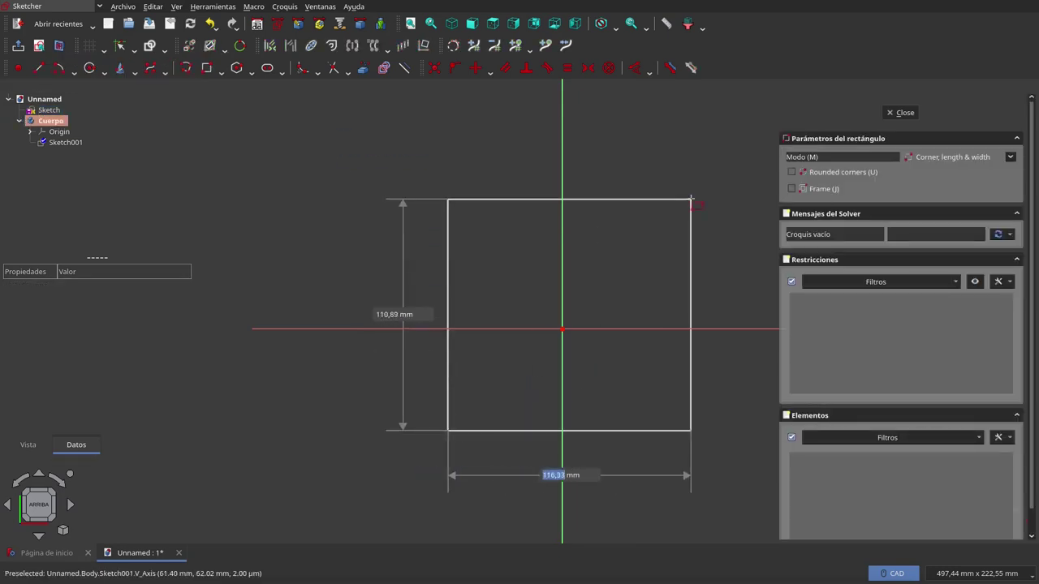
pyautogui.click(691, 199)
pyautogui.rightClick(715, 139)
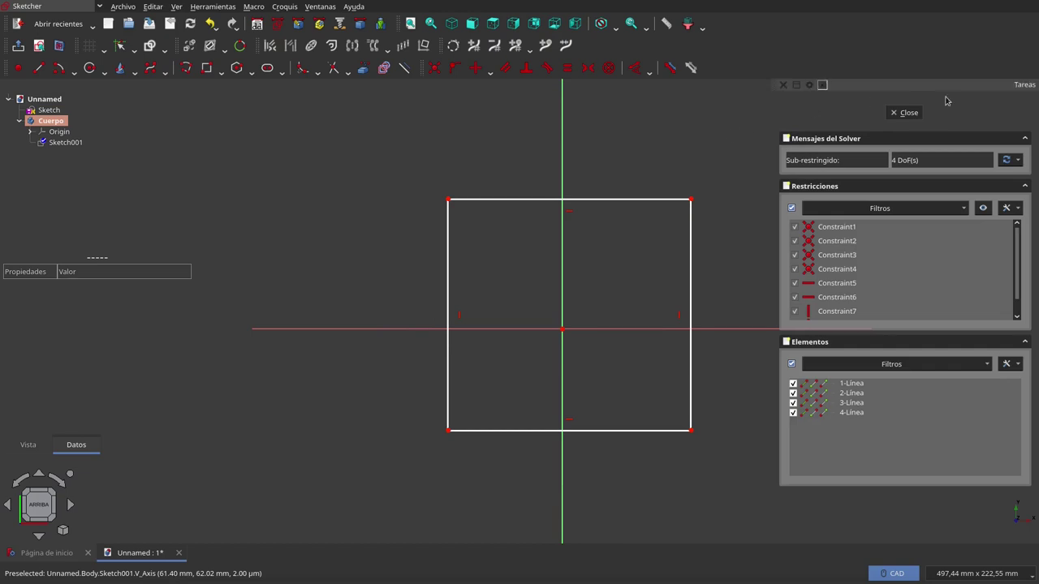
pyautogui.click(907, 113)
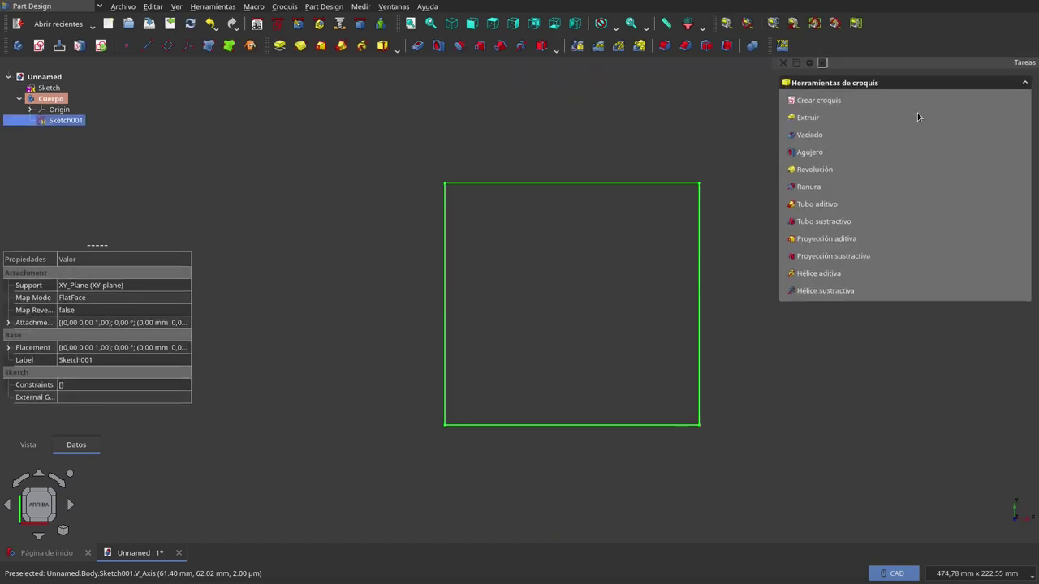
# Pad the rectangle sketch in isometric view, raising its length from 10 mm to 38 mm.
pyautogui.click(279, 46)
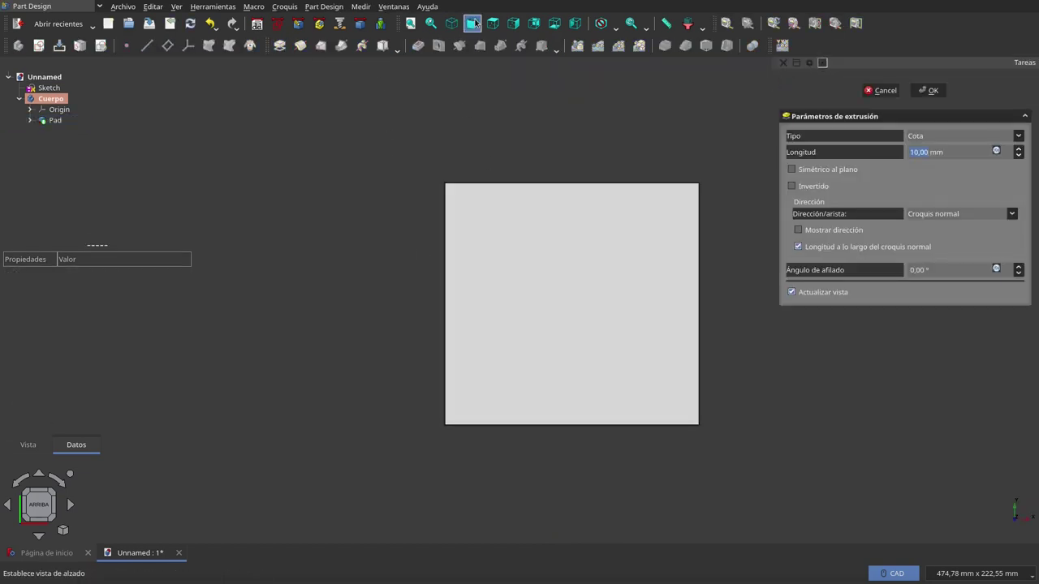
pyautogui.click(452, 24)
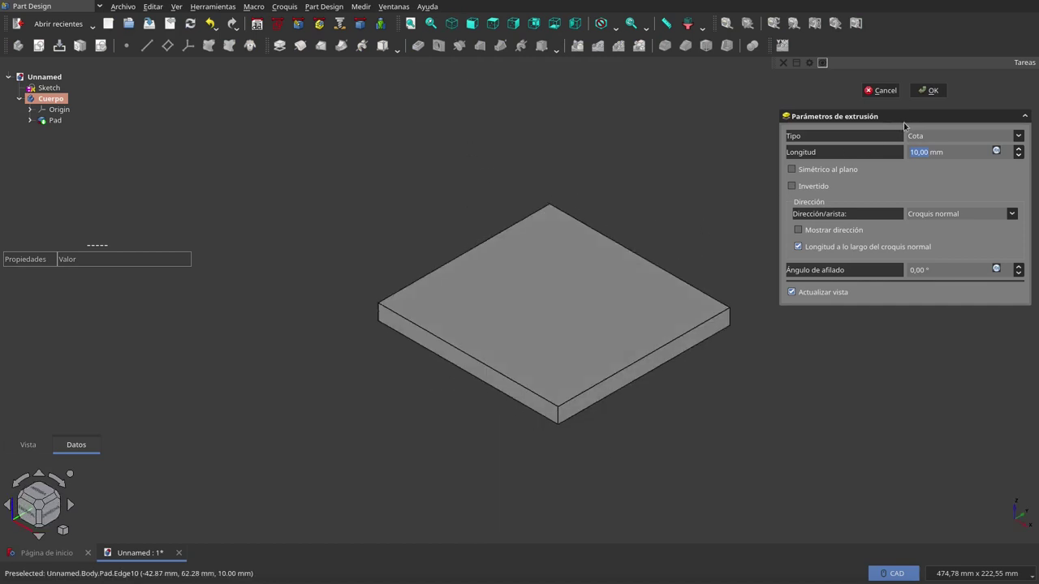
pyautogui.scroll(3, 950, 152)
pyautogui.scroll(7, 949, 152)
pyautogui.scroll(12, 949, 151)
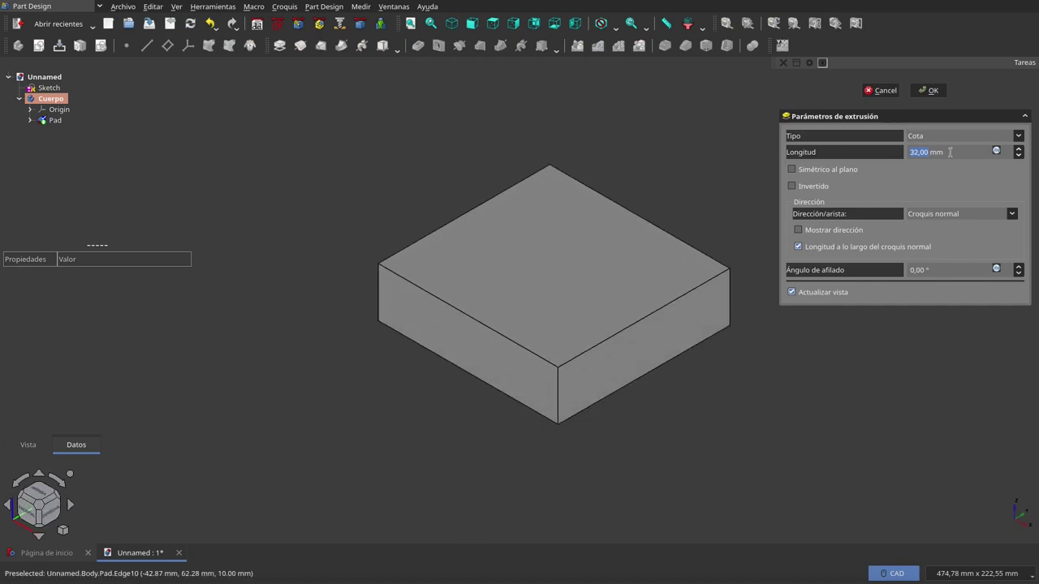
pyautogui.scroll(6, 949, 152)
pyautogui.click(929, 90)
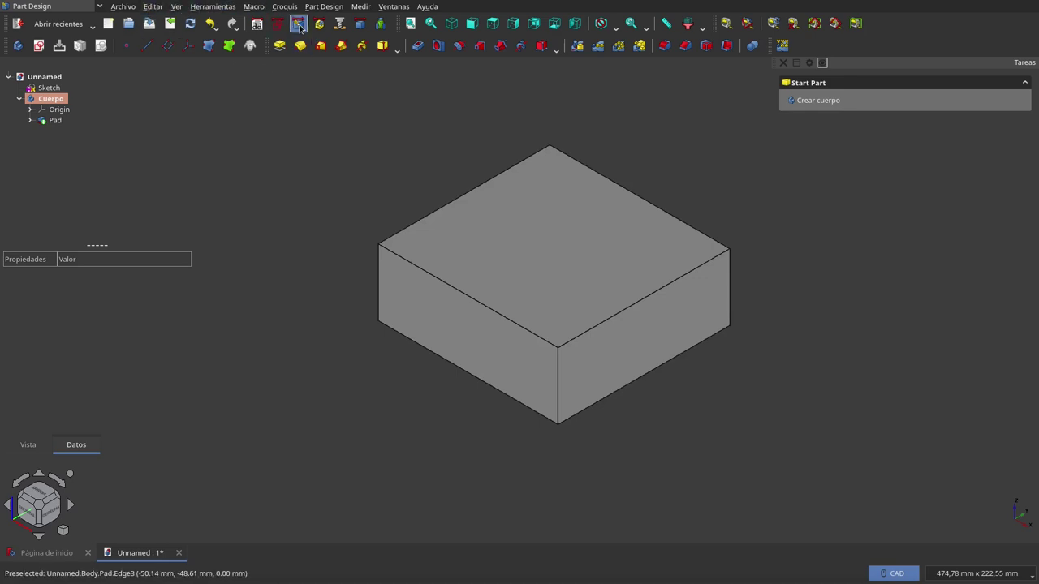
# Zoom the view in and out to inspect the finished pad.
pyautogui.scroll(6, 513, 276)
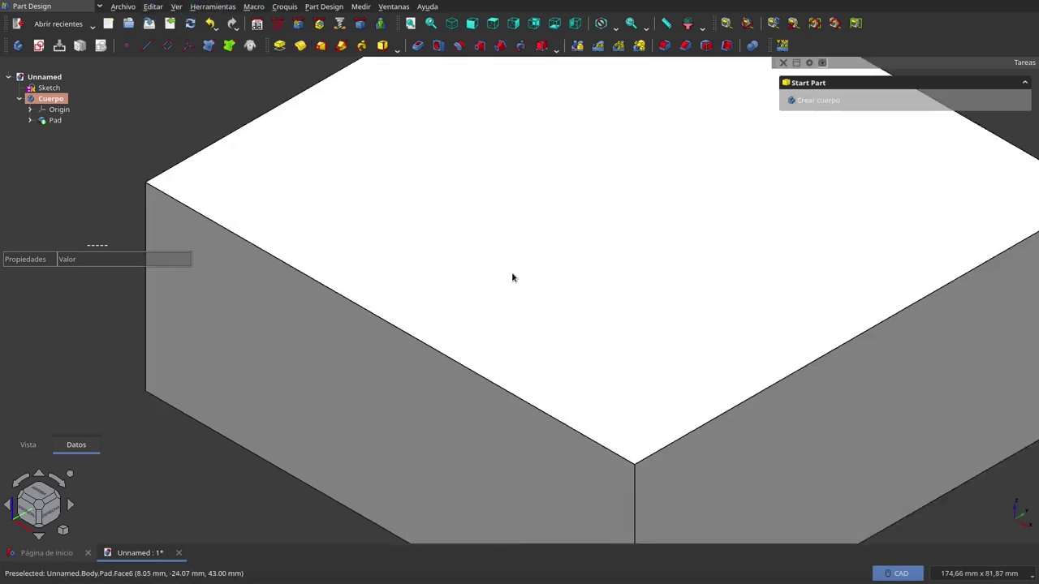
pyautogui.scroll(1, 512, 278)
pyautogui.scroll(-2, 512, 278)
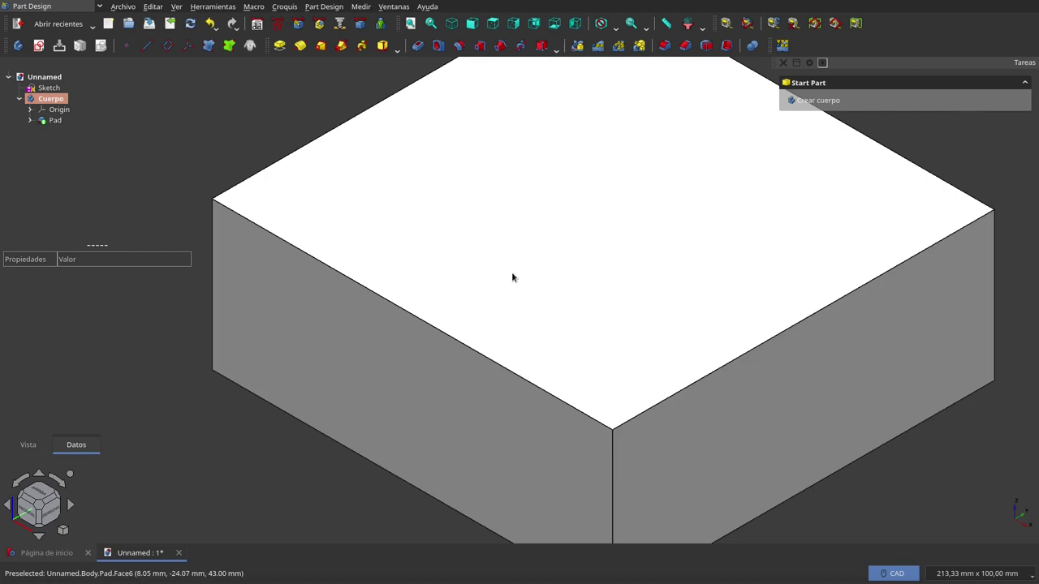
pyautogui.scroll(1, 513, 278)
pyautogui.scroll(1, 512, 277)
pyautogui.scroll(-2, 512, 277)
pyautogui.scroll(-3, 512, 277)
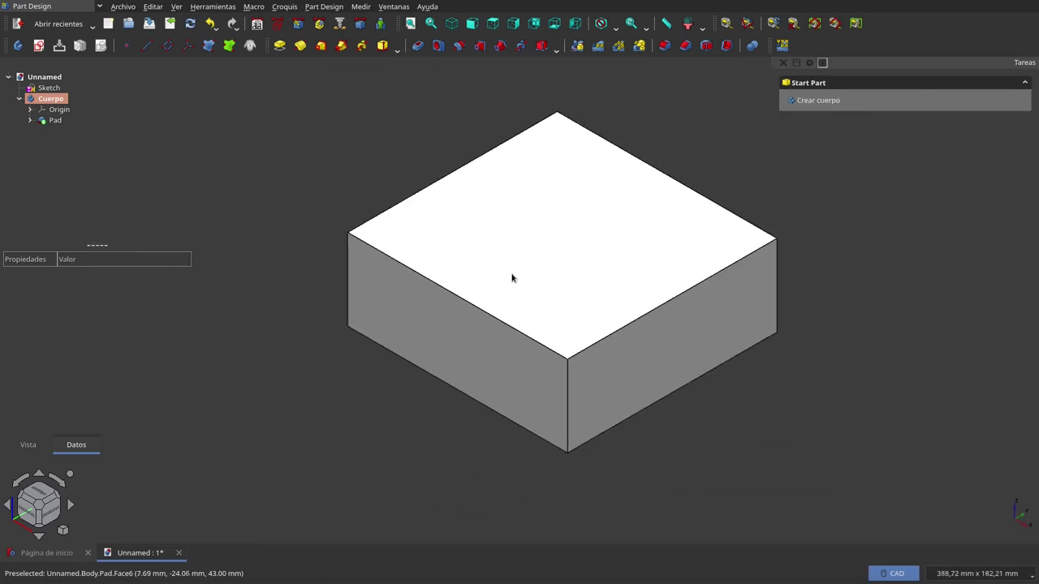
pyautogui.scroll(-1, 512, 278)
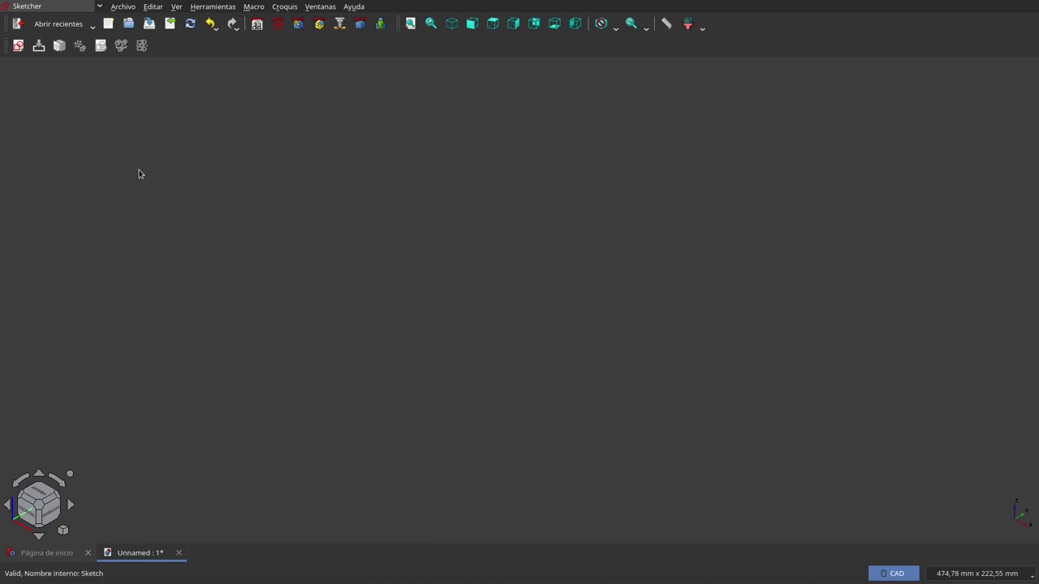
# Start a new sketch named Sketch, keeping Plano XY as its orientation.
pyautogui.click(19, 46)
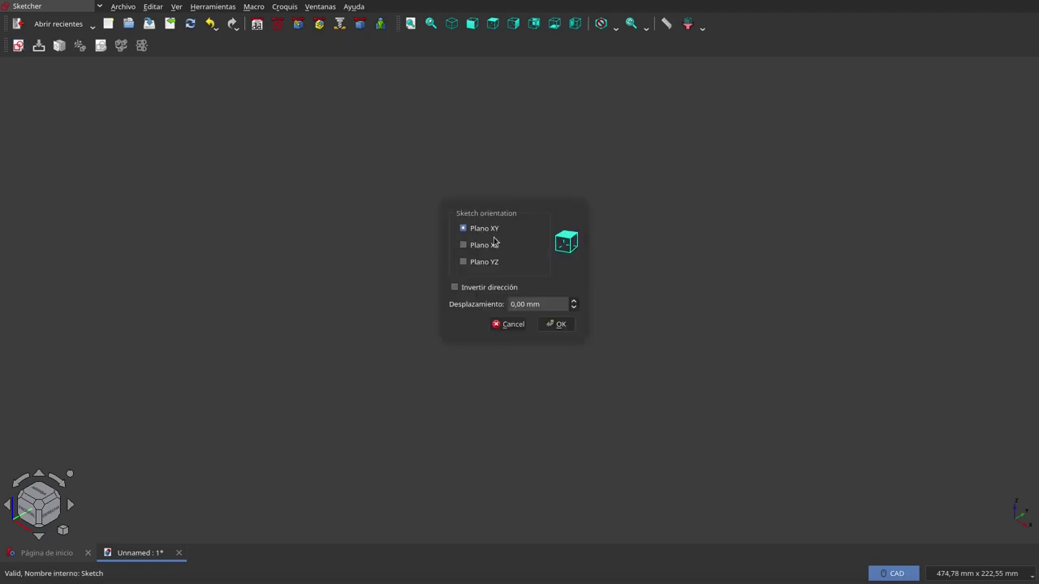
pyautogui.click(557, 325)
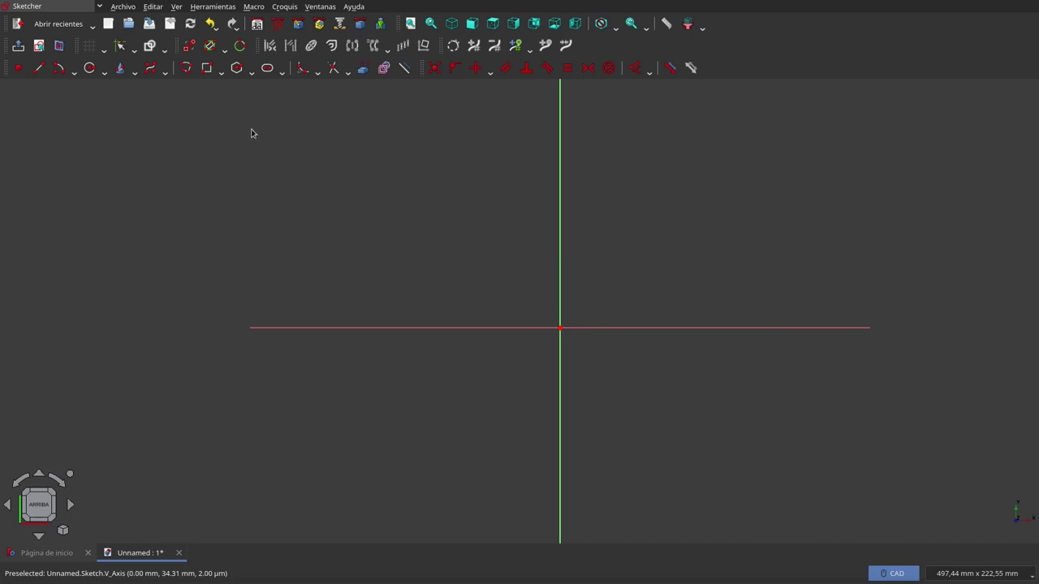
# Cancel a started circle, then draw a large rectangle from upper right to lower left across the origin.
pyautogui.click(90, 68)
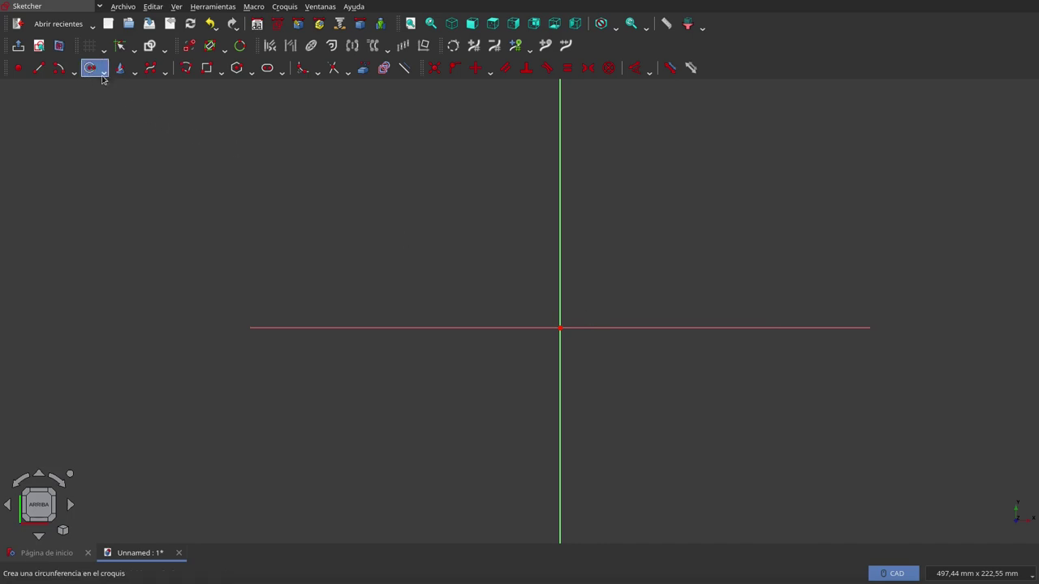
pyautogui.click(560, 328)
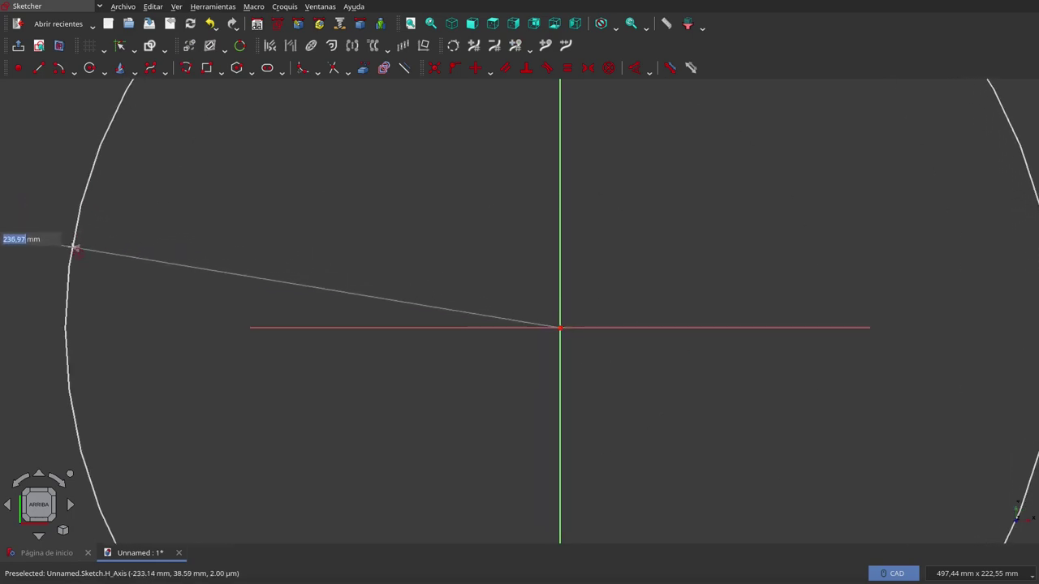
pyautogui.press('Escape')
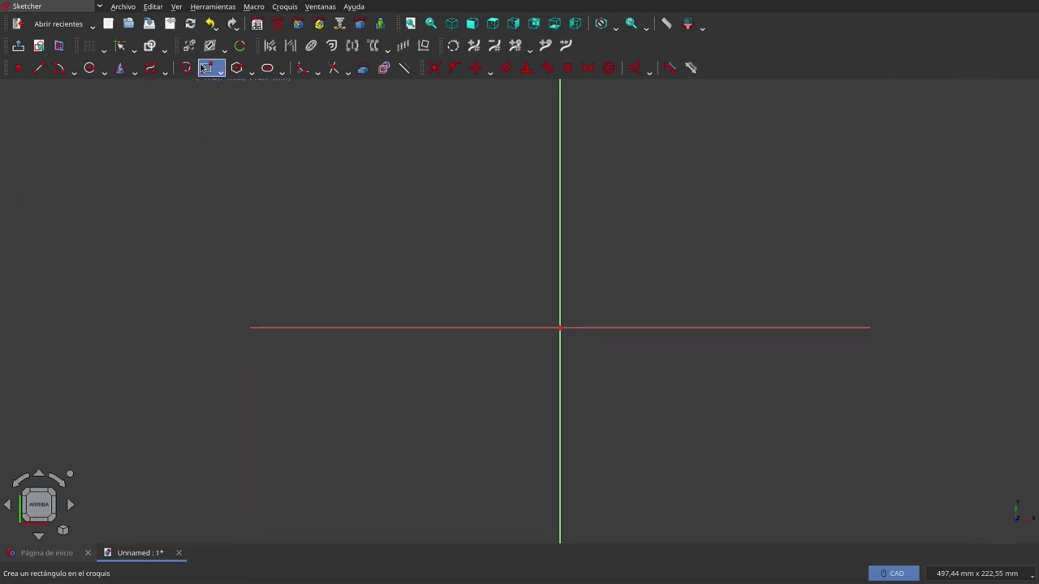
pyautogui.click(204, 69)
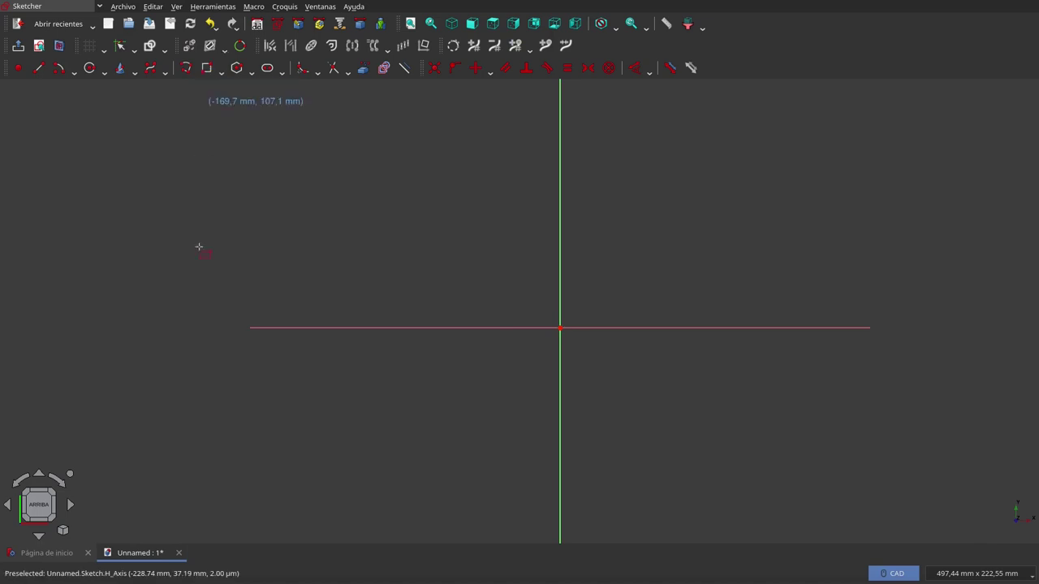
pyautogui.click(991, 111)
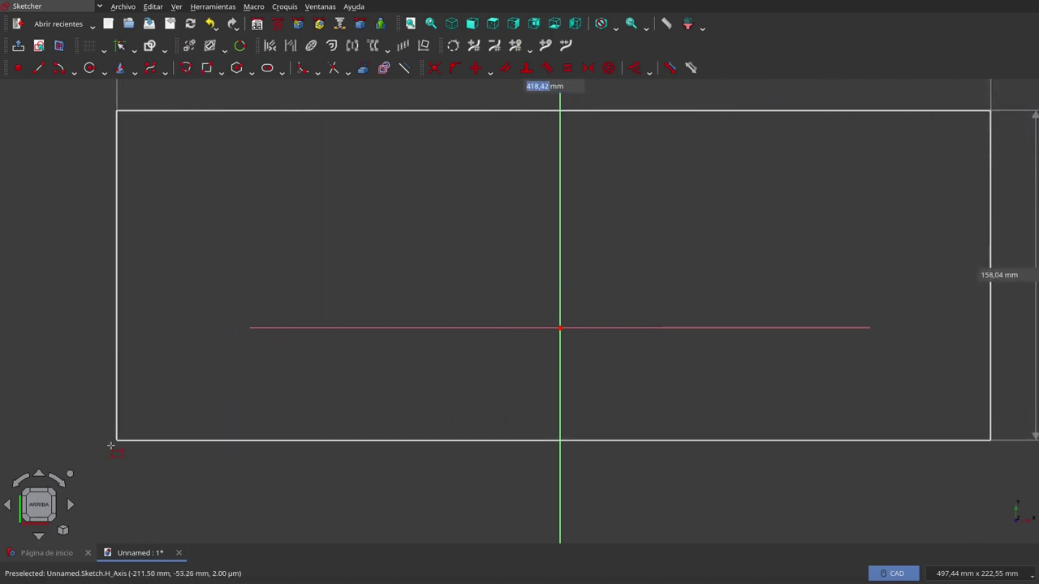
pyautogui.click(109, 492)
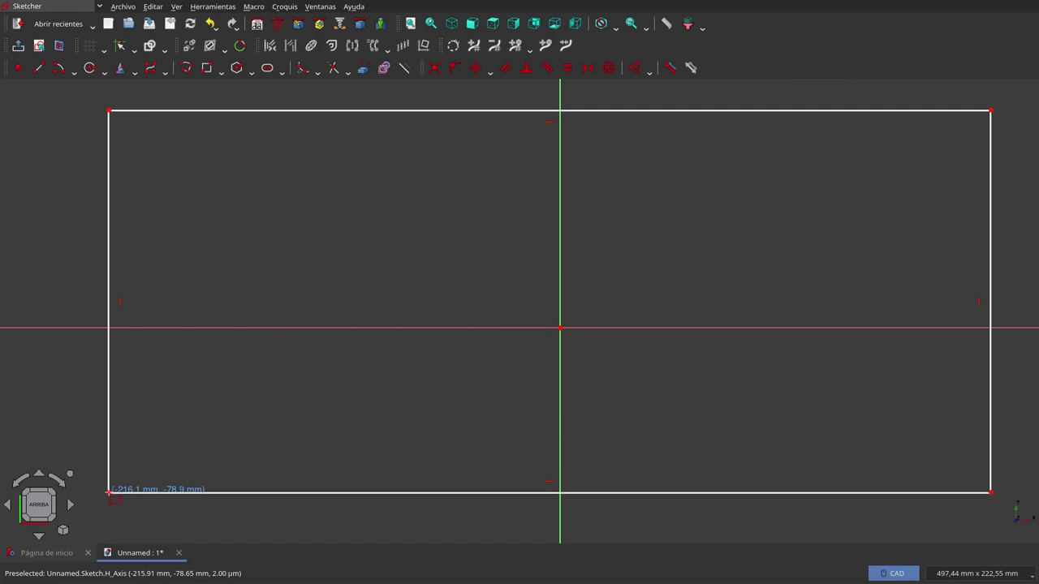
pyautogui.rightClick(401, 433)
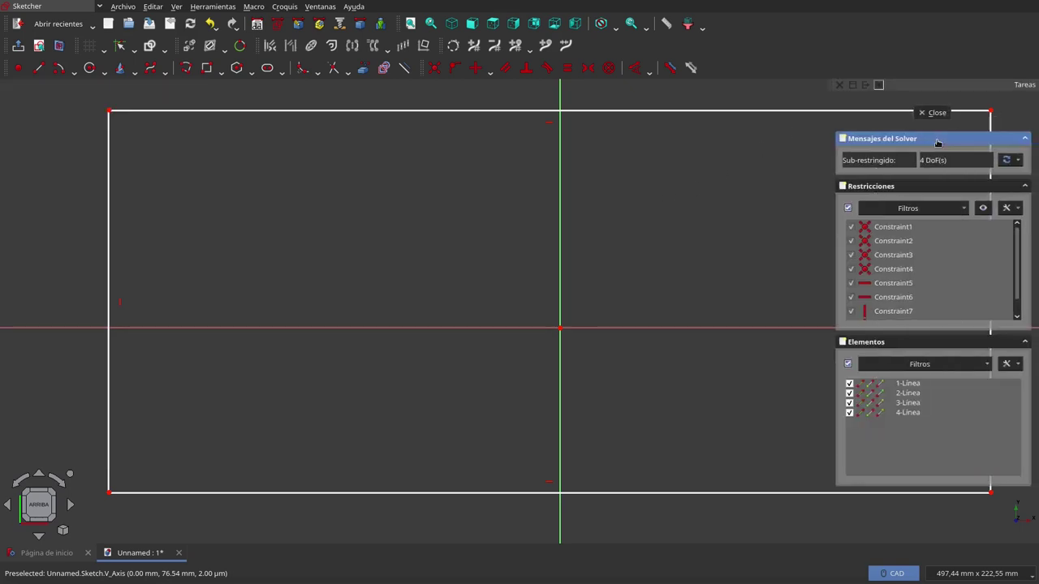
pyautogui.moveTo(48, 7)
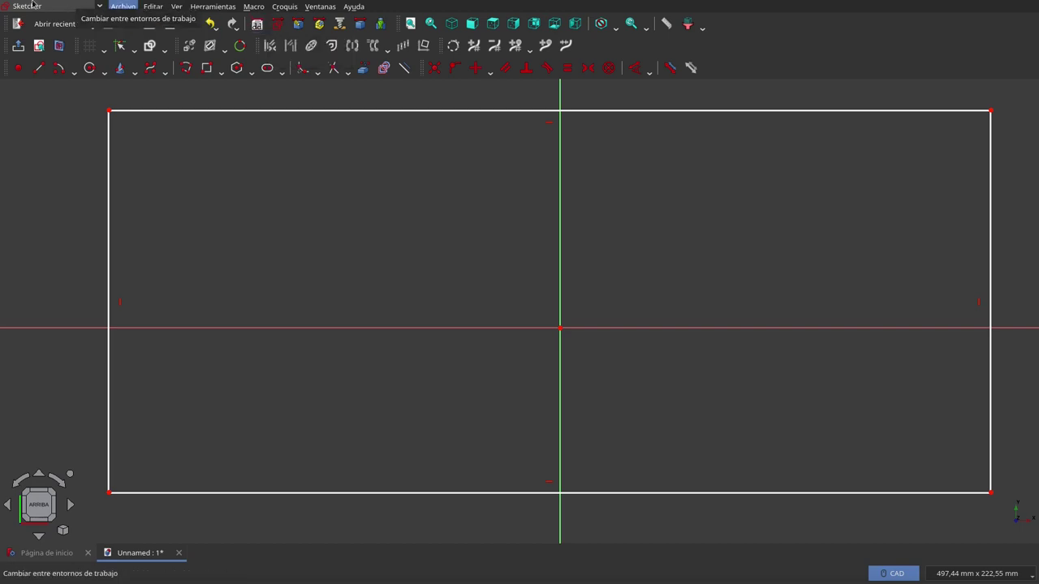
# Exit sketch edit mode with Esc, returning to the model tree.
pyautogui.click(3, 4)
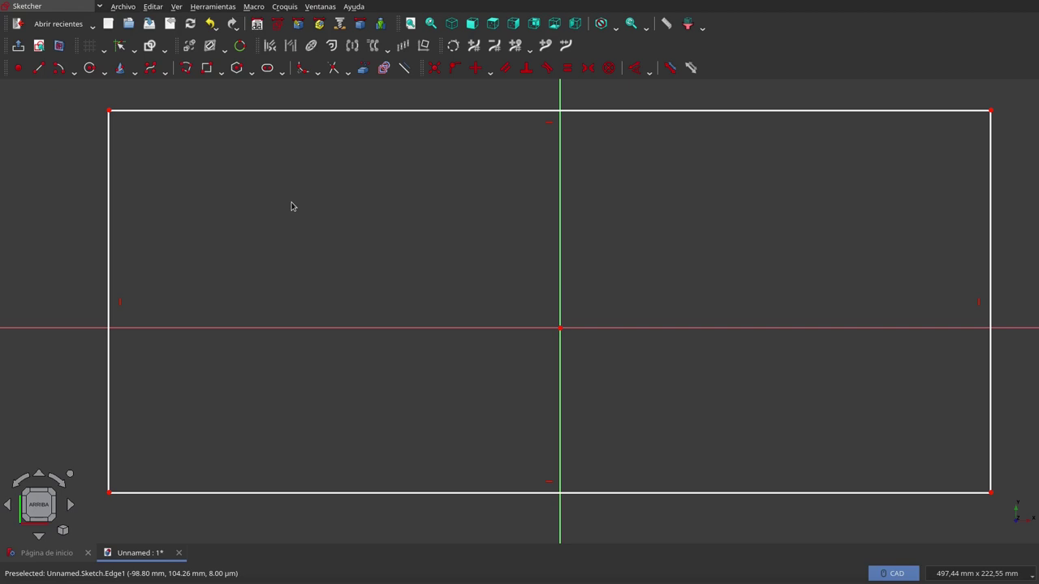
pyautogui.press('Escape')
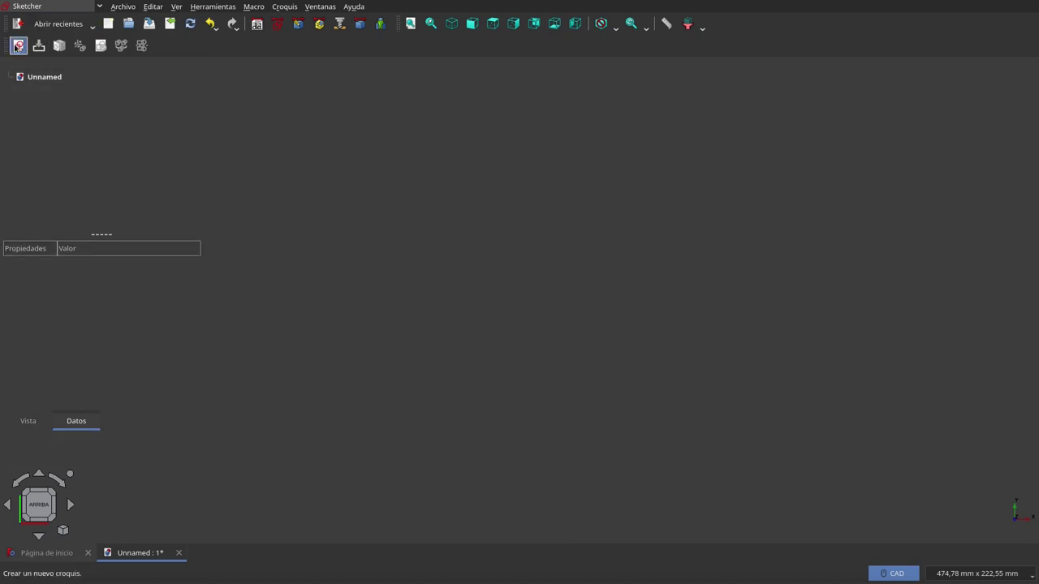
# Create another sketch, accepting Plano XY in the orientation dialog.
pyautogui.click(17, 47)
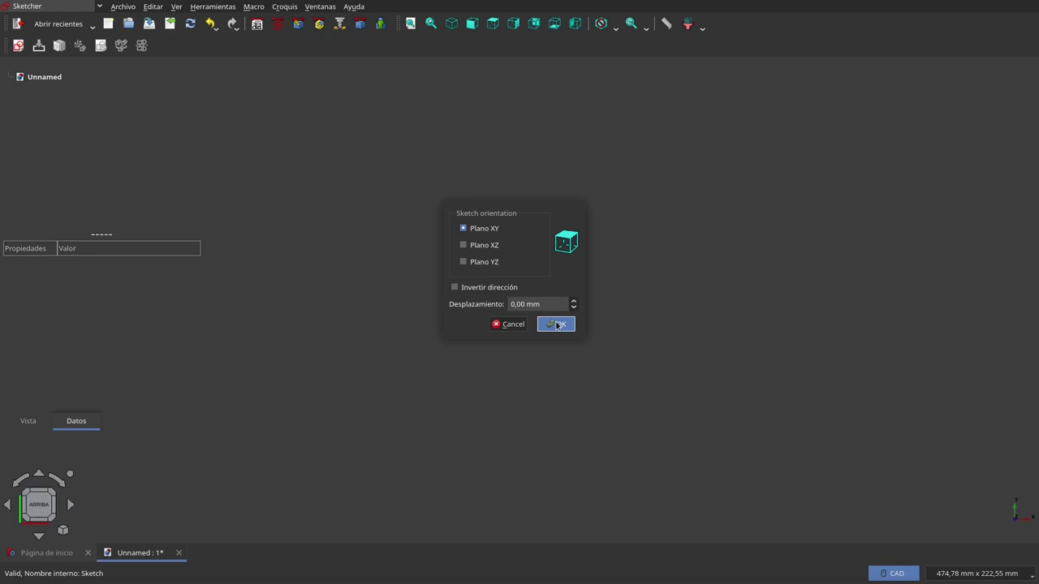
pyautogui.click(557, 325)
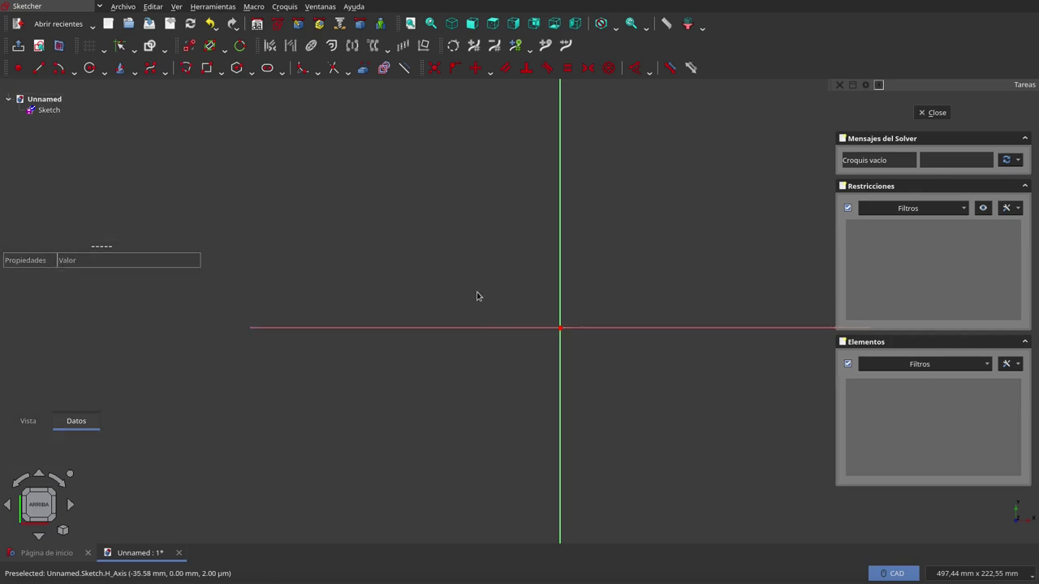
# Draw a large circle centred on the sketch origin and exit the circle tool.
pyautogui.click(90, 67)
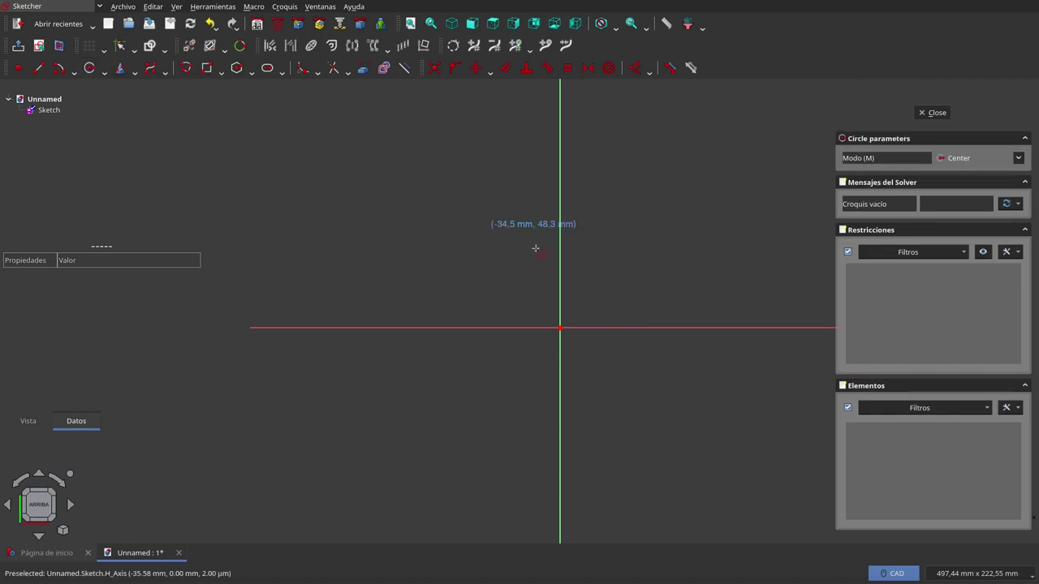
pyautogui.click(560, 328)
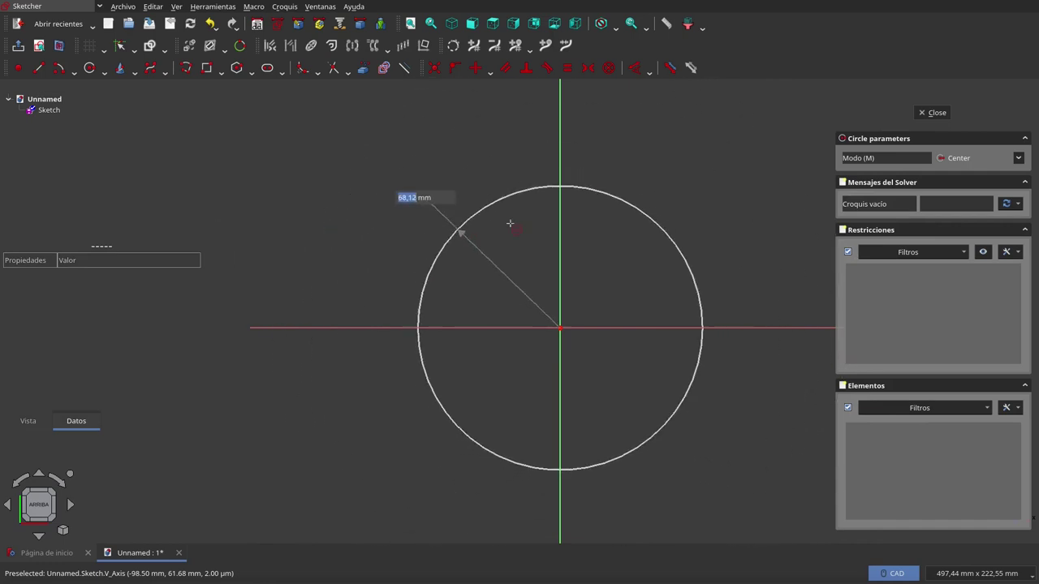
pyautogui.moveTo(933, 93)
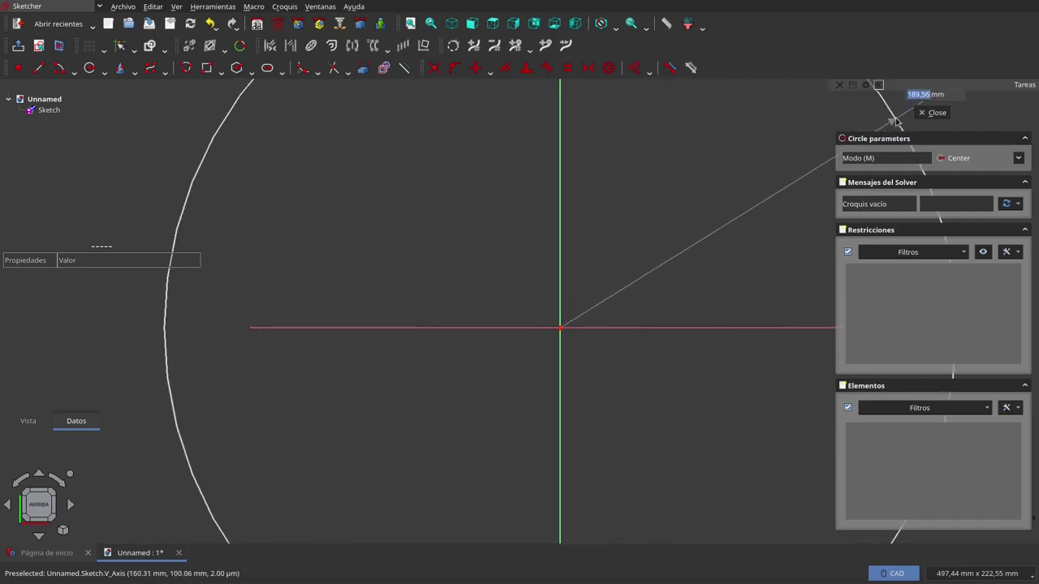
pyautogui.click(884, 102)
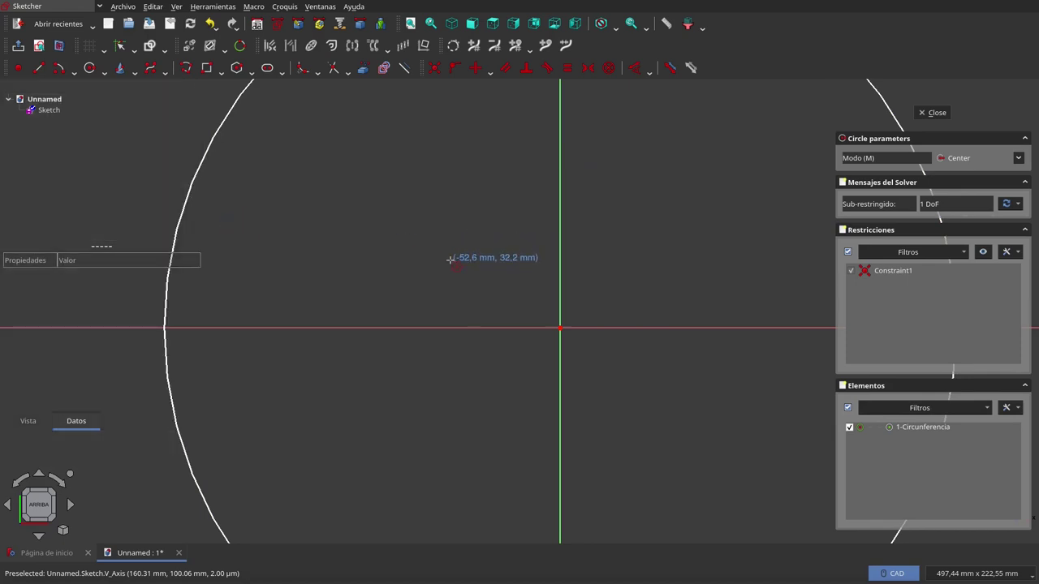
pyautogui.rightClick(442, 224)
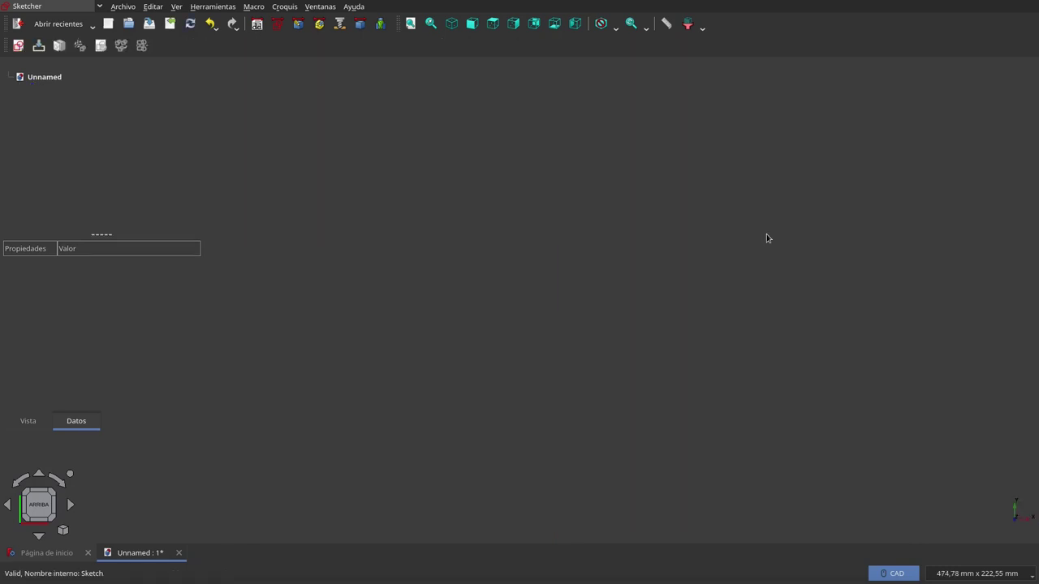
# Draw a large circle centred on the sketch origin.
pyautogui.press('Escape')
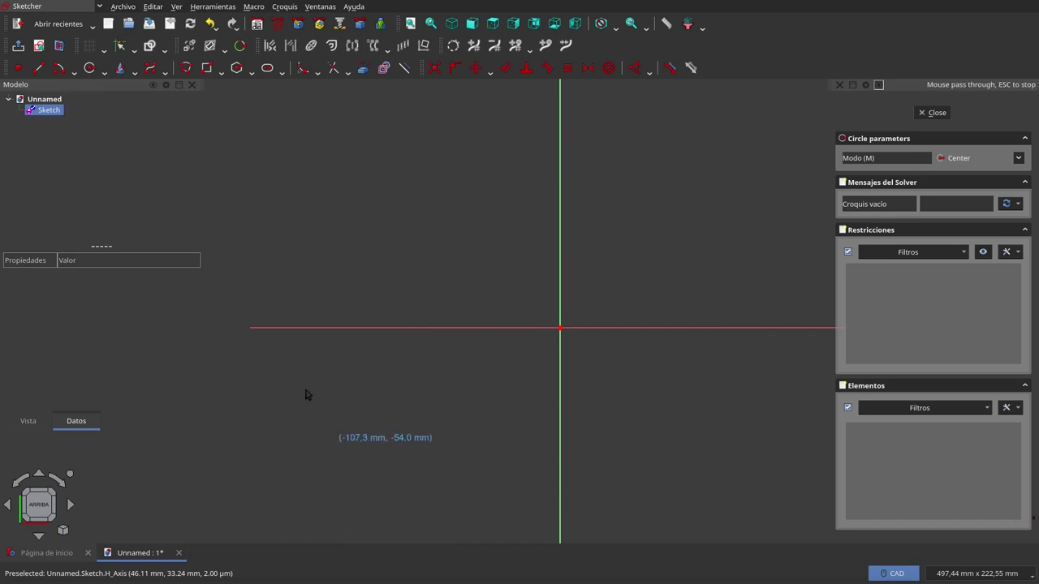
pyautogui.click(88, 69)
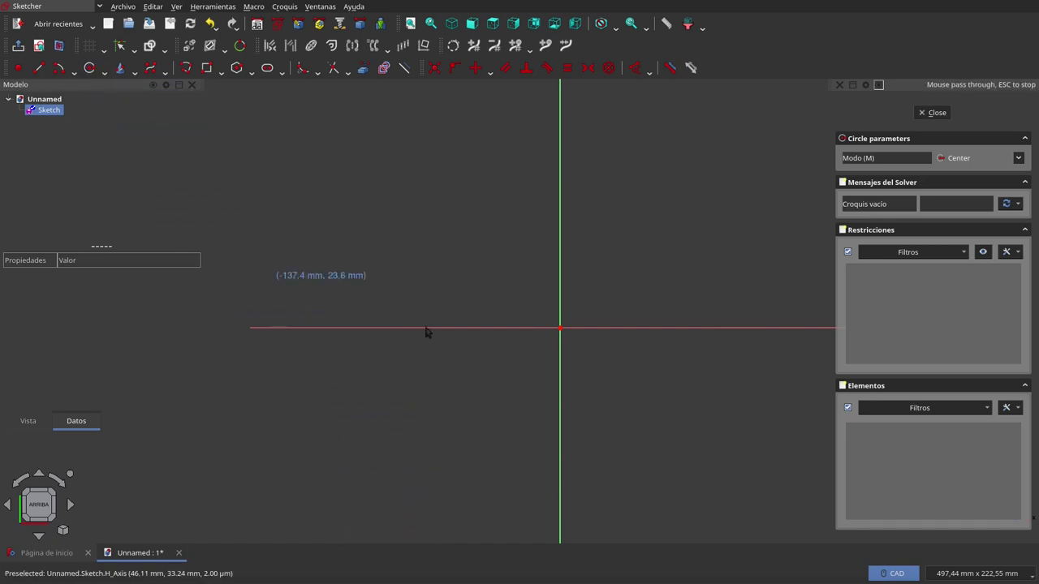
pyautogui.click(560, 329)
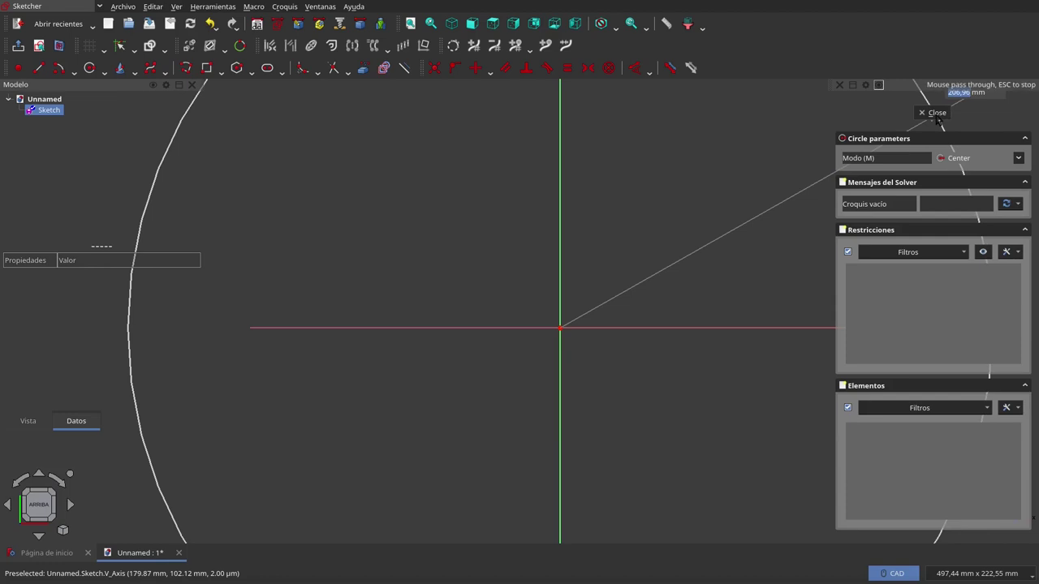
pyautogui.click(904, 116)
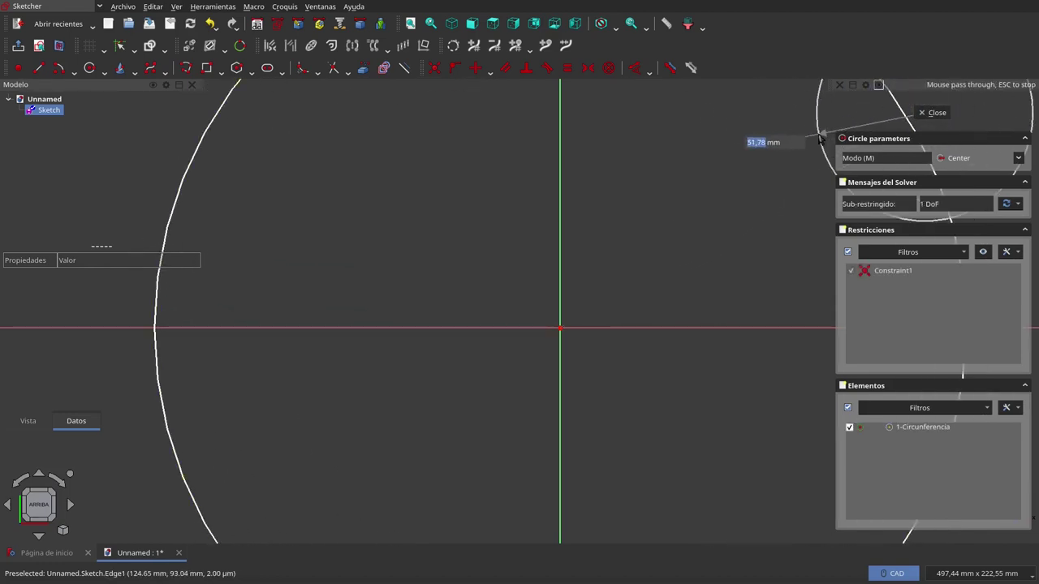
# Add a small circle overlapping the large circle's upper right edge, then close the sketch.
pyautogui.click(866, 123)
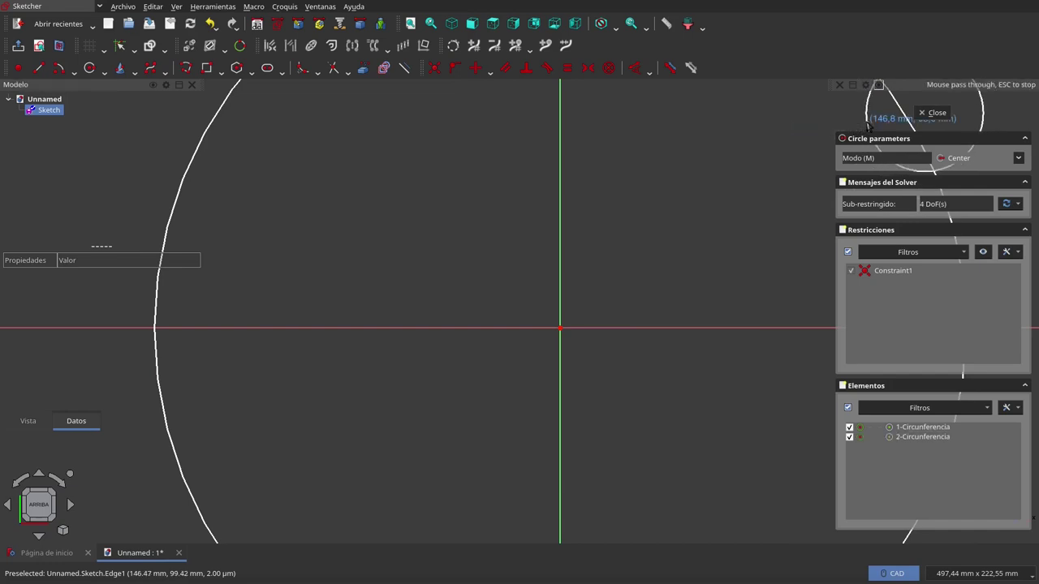
pyautogui.press('Escape')
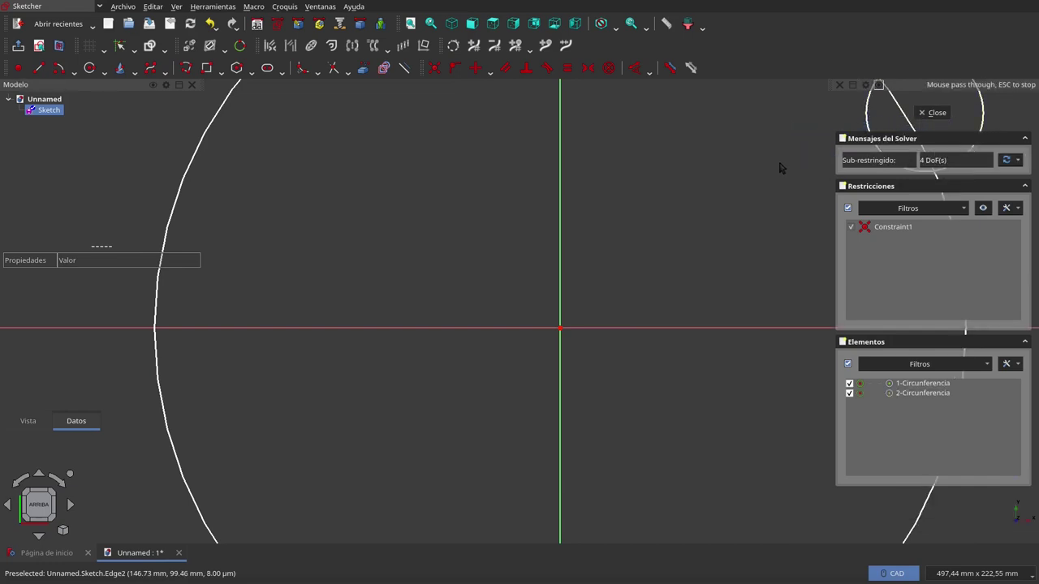
pyautogui.click(933, 113)
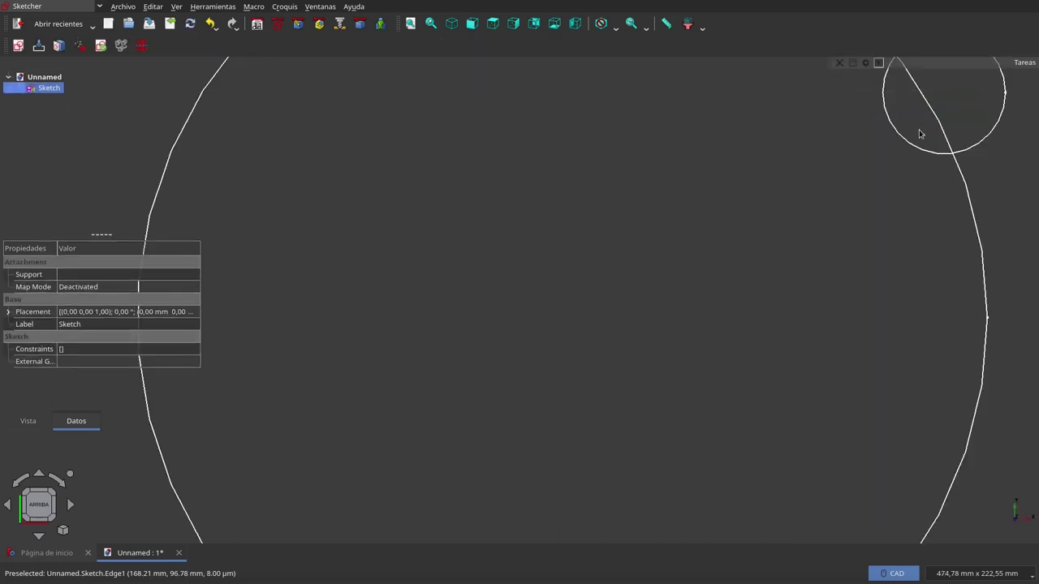
pyautogui.scroll(-3, 734, 272)
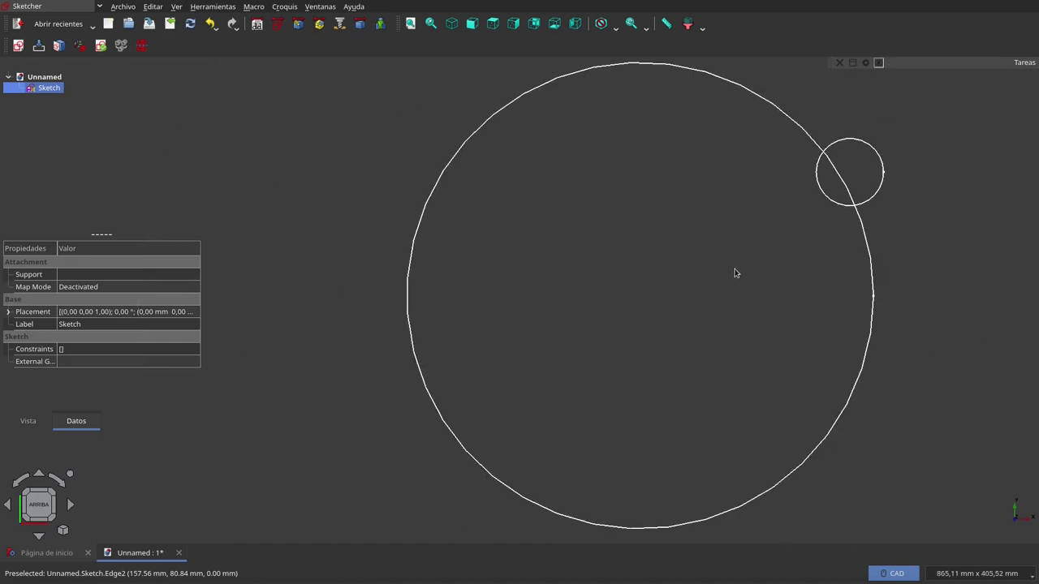
pyautogui.scroll(4, 735, 273)
pyautogui.scroll(-3, 735, 273)
pyautogui.scroll(-3, 734, 273)
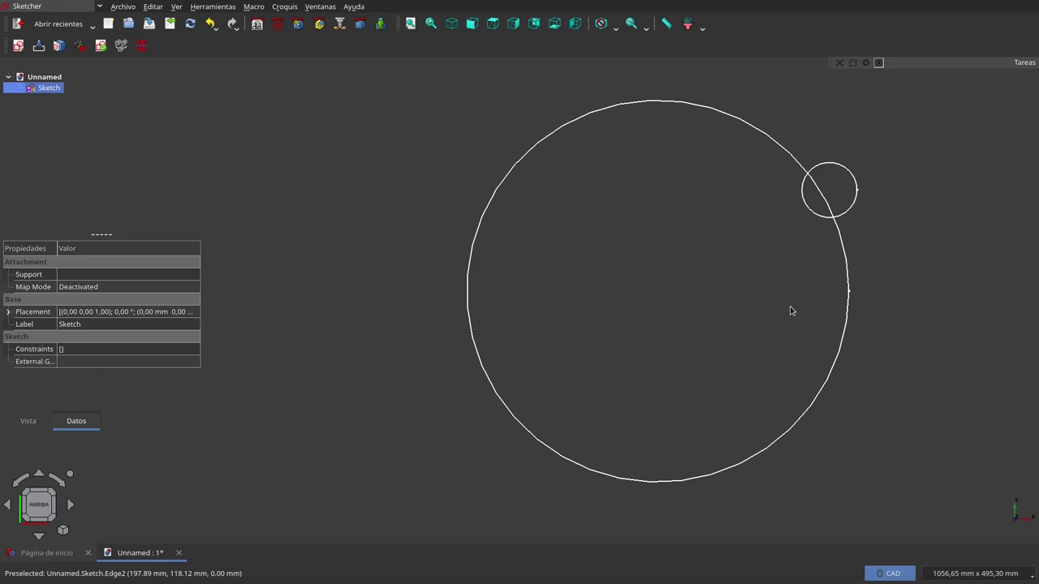
pyautogui.scroll(-2, 876, 254)
pyautogui.scroll(4, 876, 254)
pyautogui.scroll(-1, 876, 254)
pyautogui.scroll(-1, 876, 268)
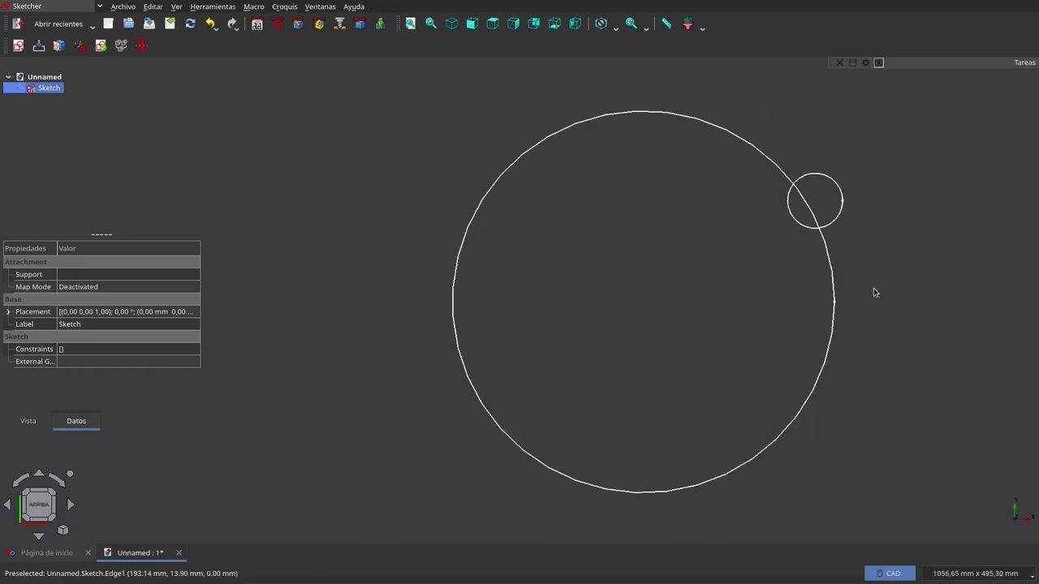
pyautogui.scroll(1, 884, 361)
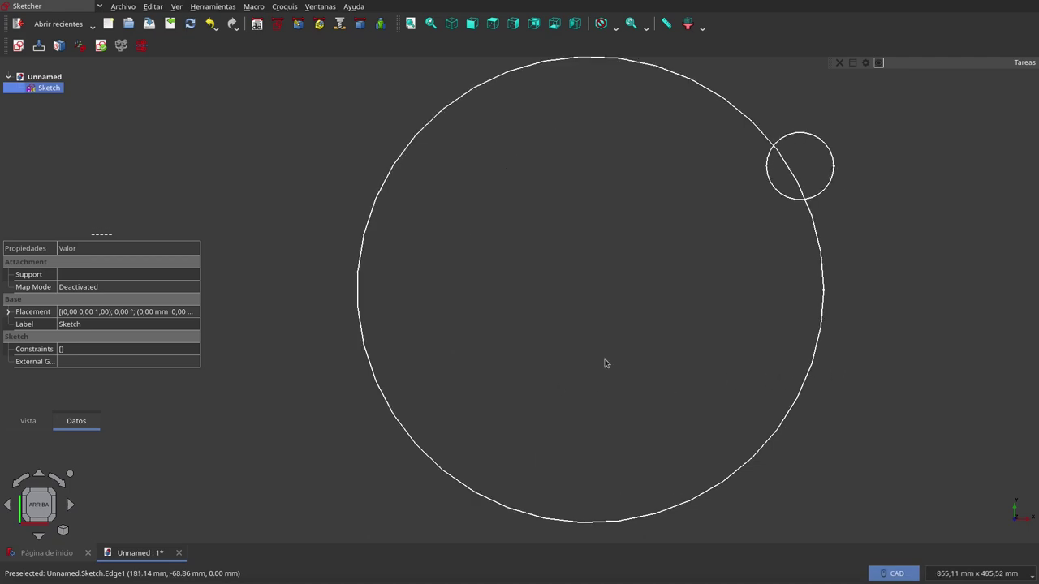
pyautogui.click(822, 195)
pyautogui.click(740, 260)
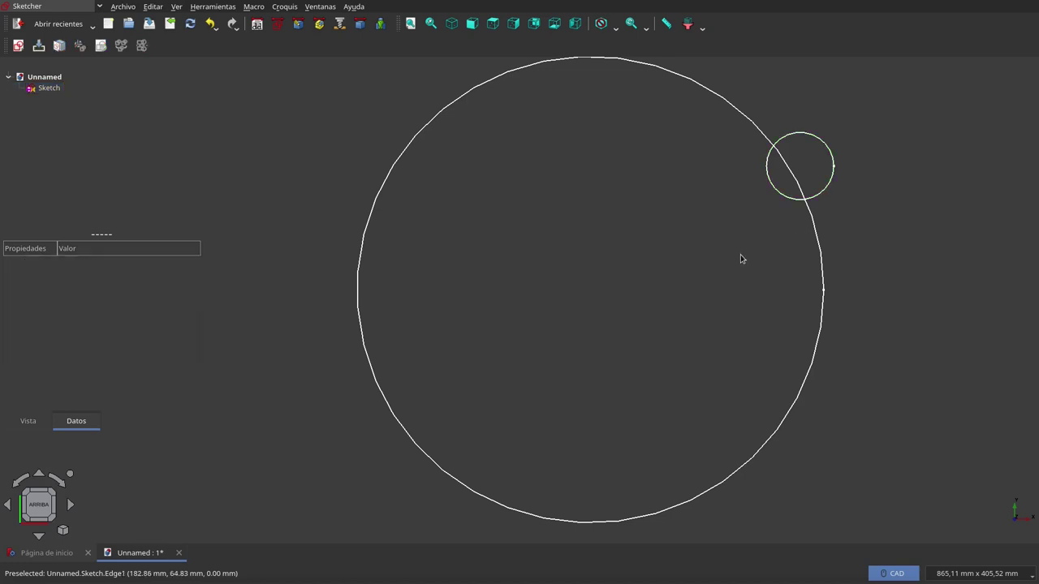